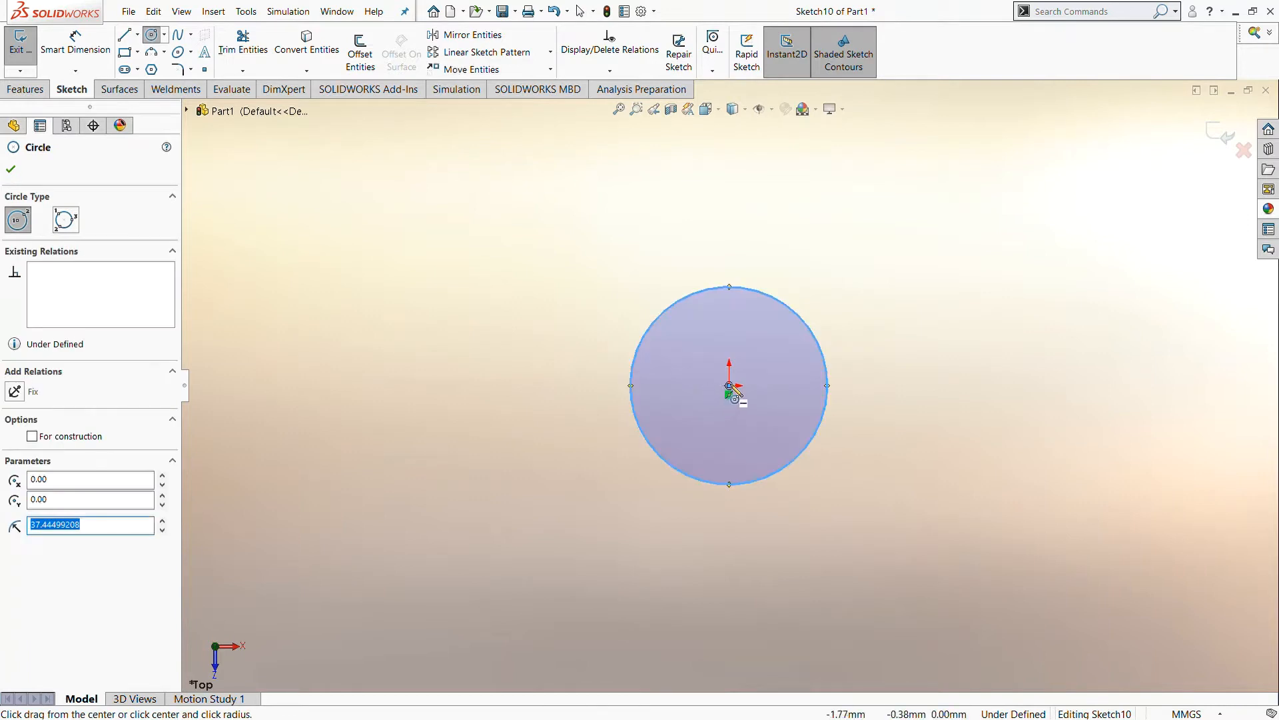
Step: Draw a circle of about 22 mm radius centred on the origin, inside the existing circle
{"action": "left_click", "coordinate": [729, 385]}
{"action": "left_click", "coordinate": [781, 408]}
{"action": "scroll", "coordinate": [788, 408], "scroll_direction": "up", "scroll_amount": 1}
{"action": "scroll", "coordinate": [789, 407], "scroll_direction": "up", "scroll_amount": 1}
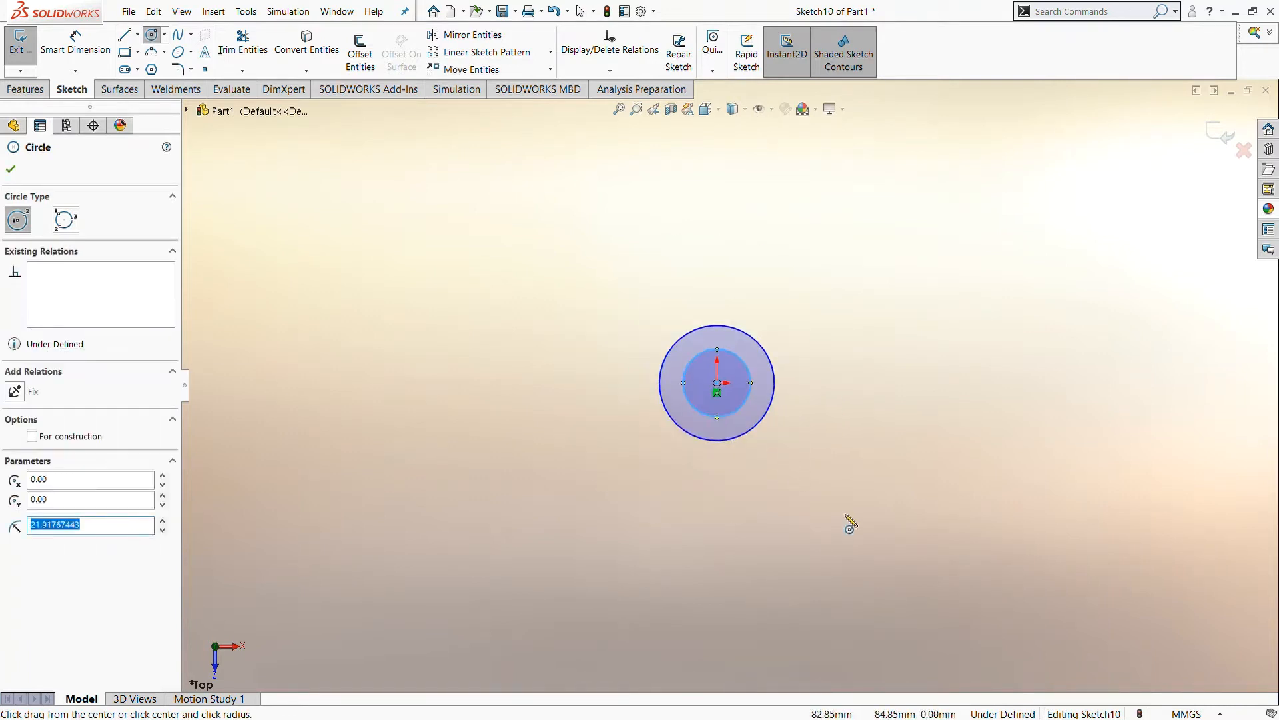
Step: Draw two concentric circles below and to the right of the origin, the outer one about 34 mm in radius
{"action": "left_click", "coordinate": [814, 527]}
{"action": "left_click", "coordinate": [843, 527]}
{"action": "left_click", "coordinate": [815, 527]}
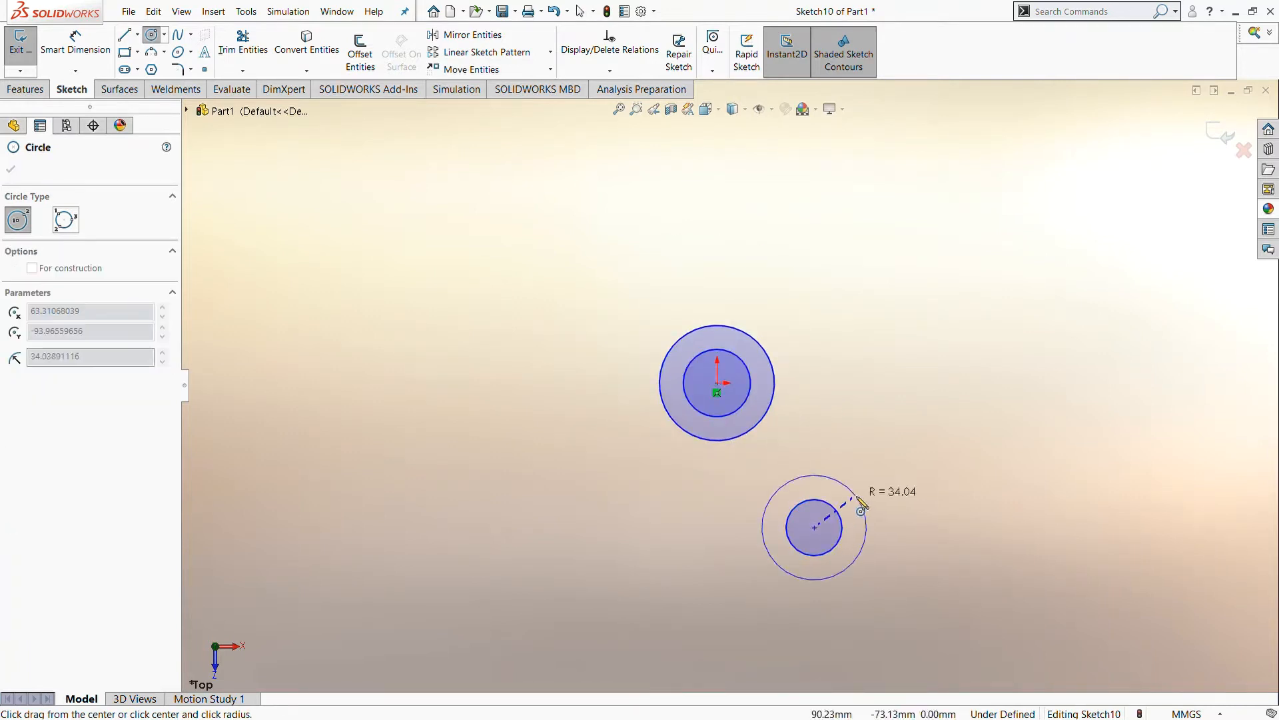
{"action": "left_click", "coordinate": [844, 484]}
Step: Draw two concentric circles left of the origin and level with it, the inner one about 23 mm in radius
{"action": "left_click", "coordinate": [468, 383]}
{"action": "left_click", "coordinate": [499, 366]}
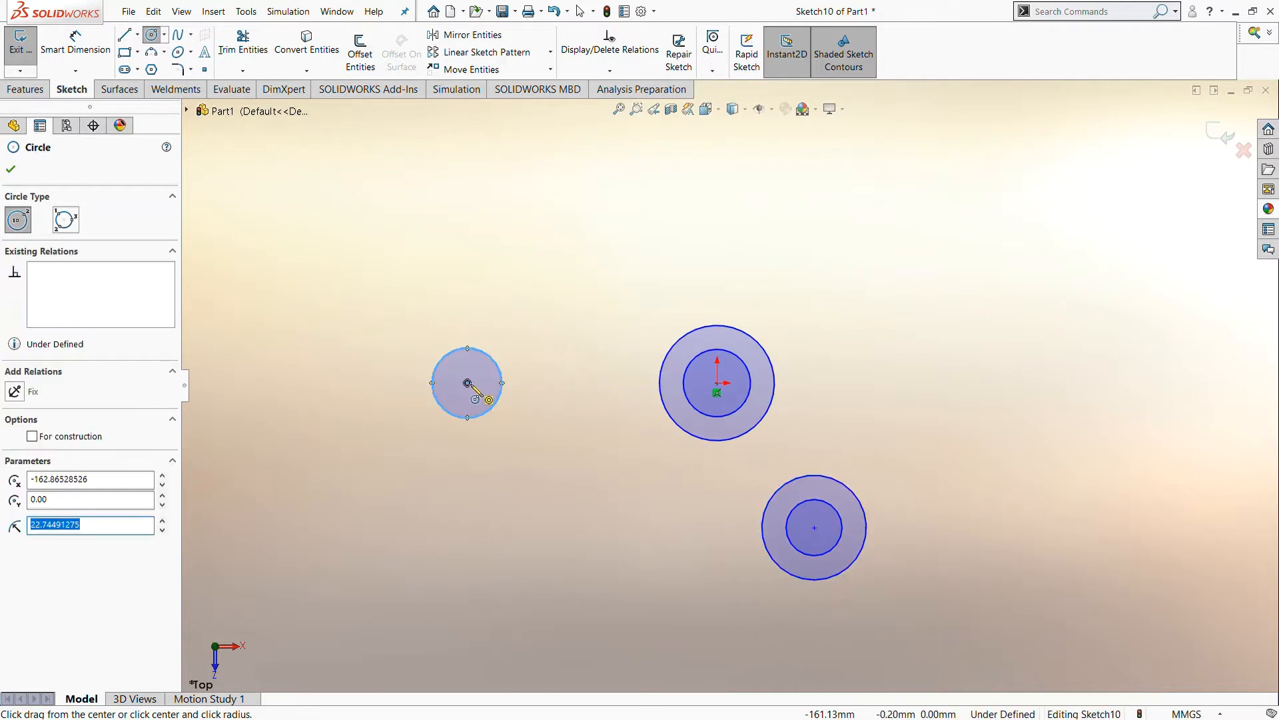
{"action": "left_click", "coordinate": [468, 383]}
{"action": "left_click", "coordinate": [523, 360]}
Step: Draw inward-bowed three-point arcs joining the central outer circle to the left and lower-right outer circles, radii about 235 and 193 mm
{"action": "left_click", "coordinate": [152, 56]}
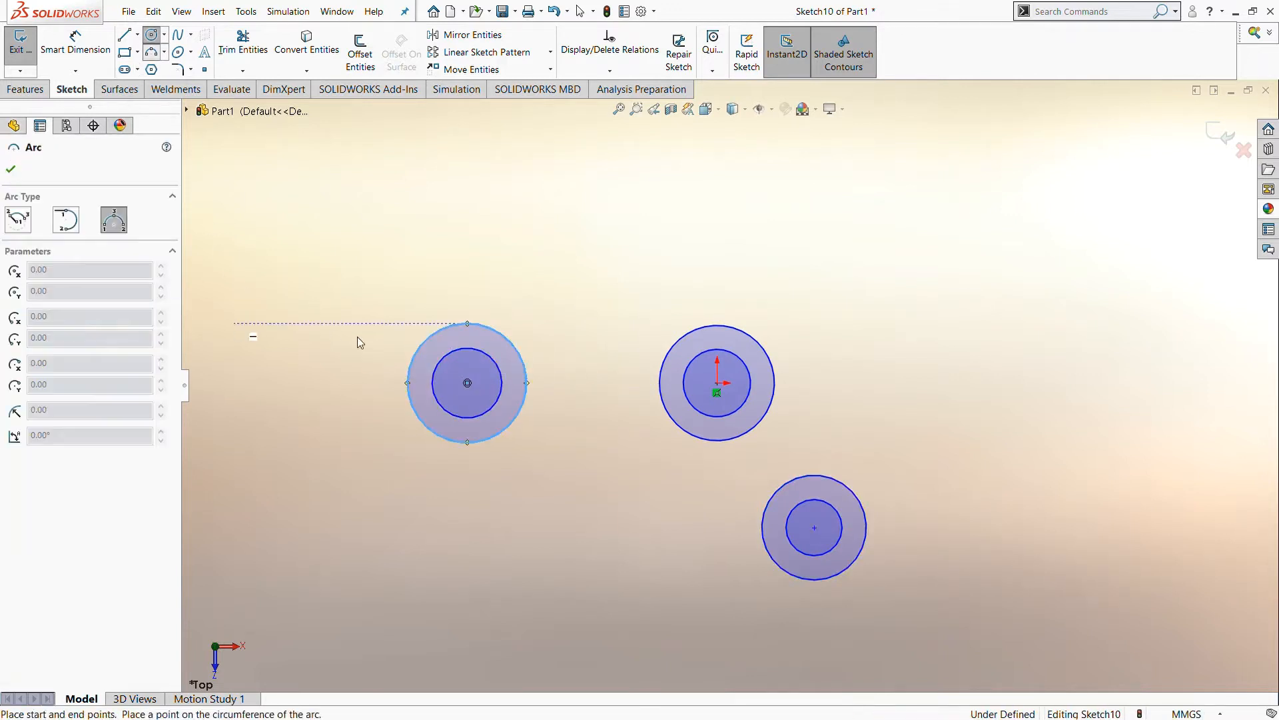
{"action": "left_click", "coordinate": [503, 333]}
{"action": "left_click", "coordinate": [686, 329]}
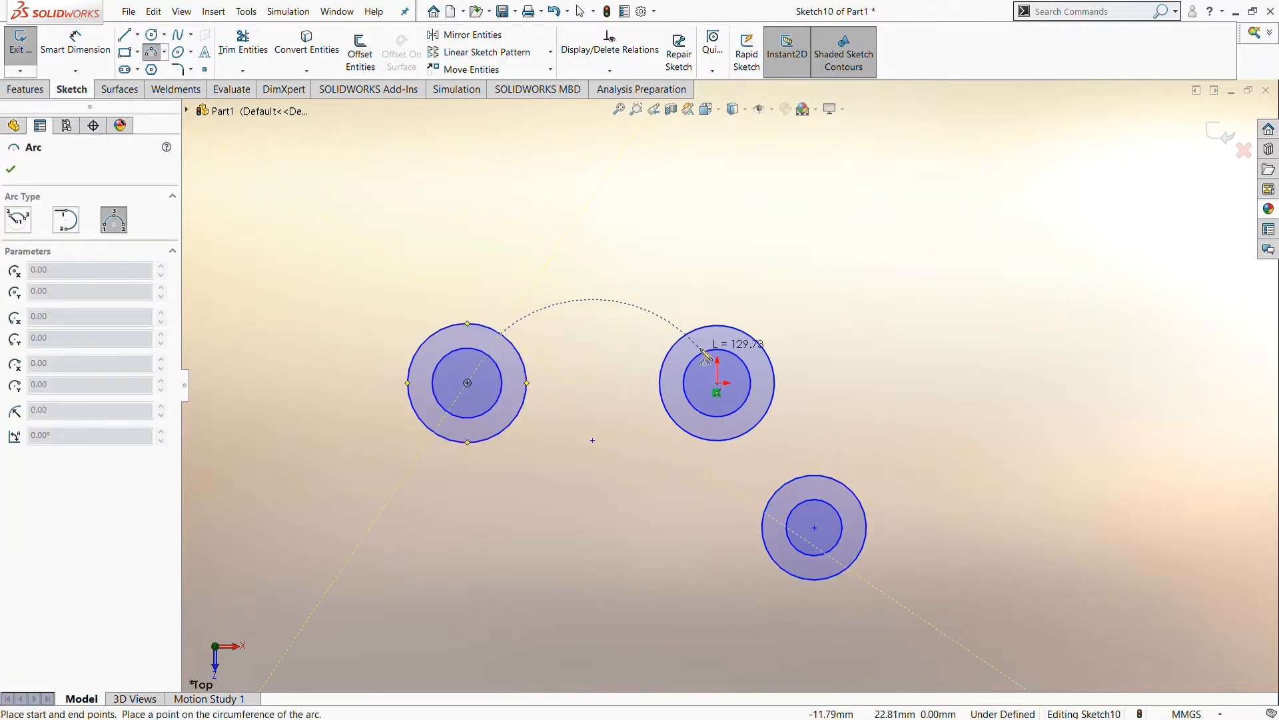
{"action": "left_click", "coordinate": [659, 341]}
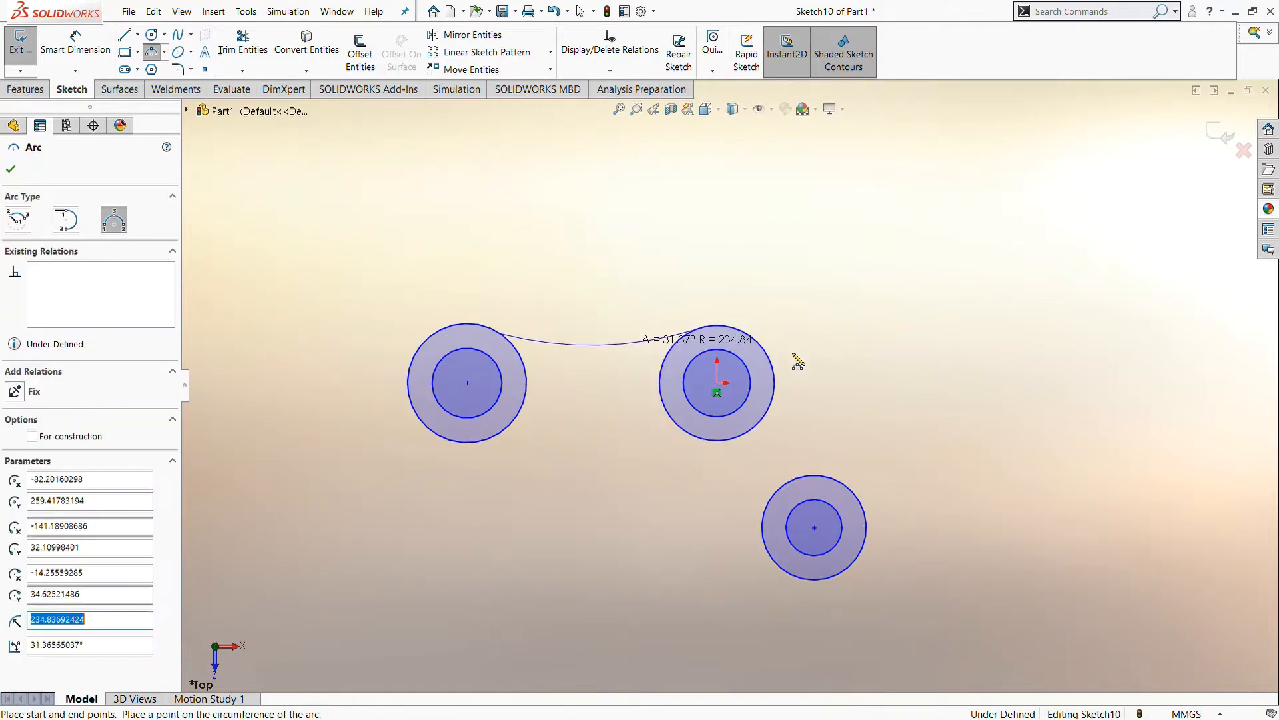
{"action": "left_click", "coordinate": [771, 363]}
{"action": "left_click", "coordinate": [847, 487]}
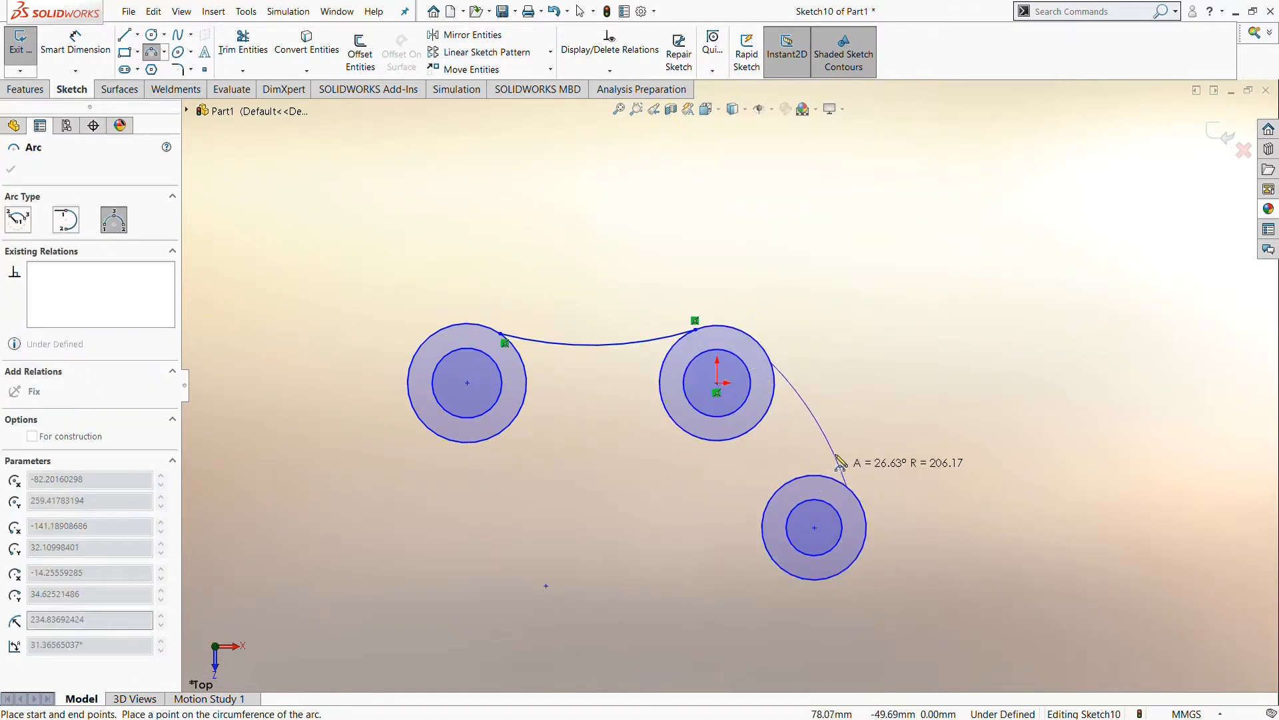
{"action": "left_click", "coordinate": [801, 429]}
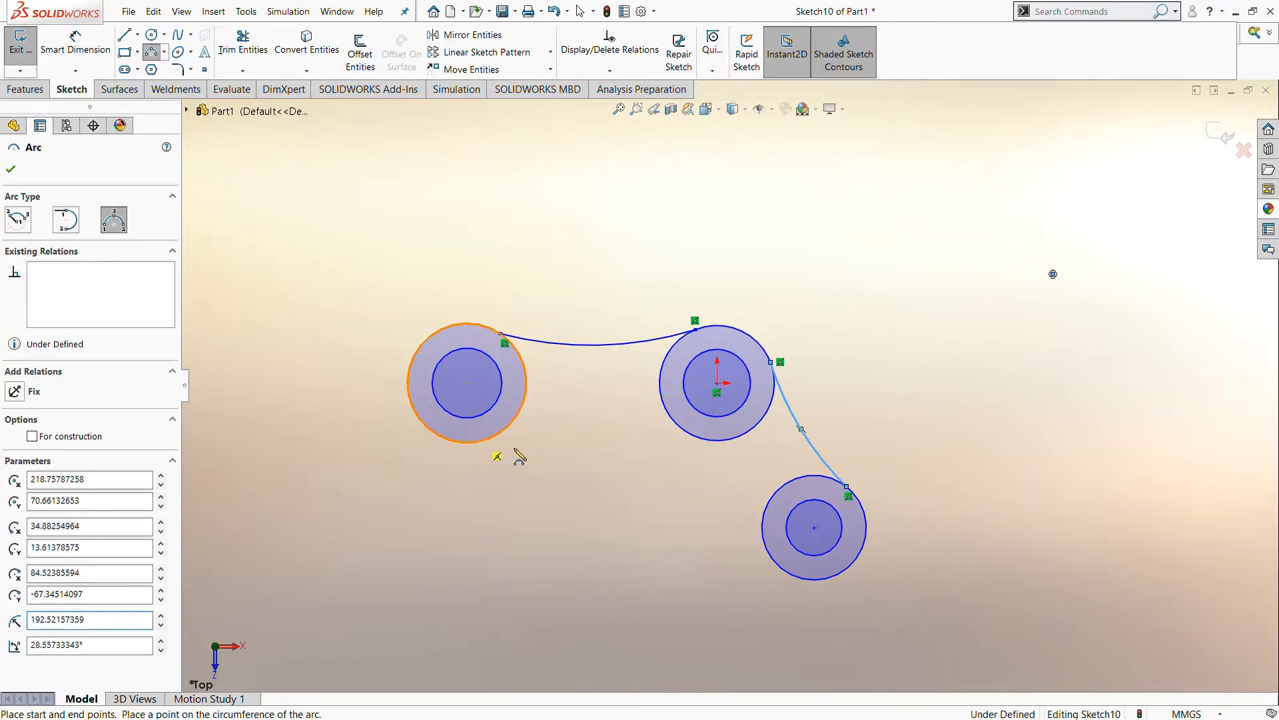
Step: Draw a 90° three-point arc from the underside of the left outer circle to the lower-right outer circle
{"action": "left_click", "coordinate": [478, 443]}
{"action": "left_click", "coordinate": [765, 551]}
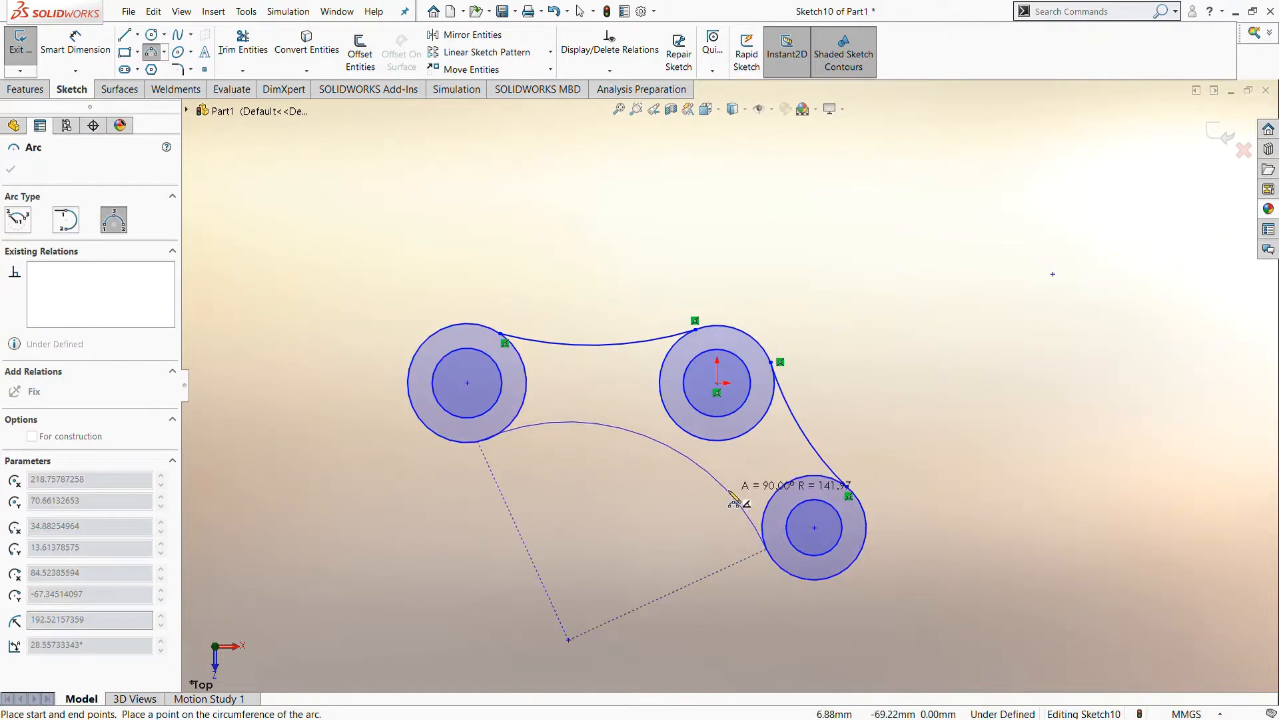
{"action": "left_click", "coordinate": [733, 498]}
{"action": "left_click", "coordinate": [11, 170]}
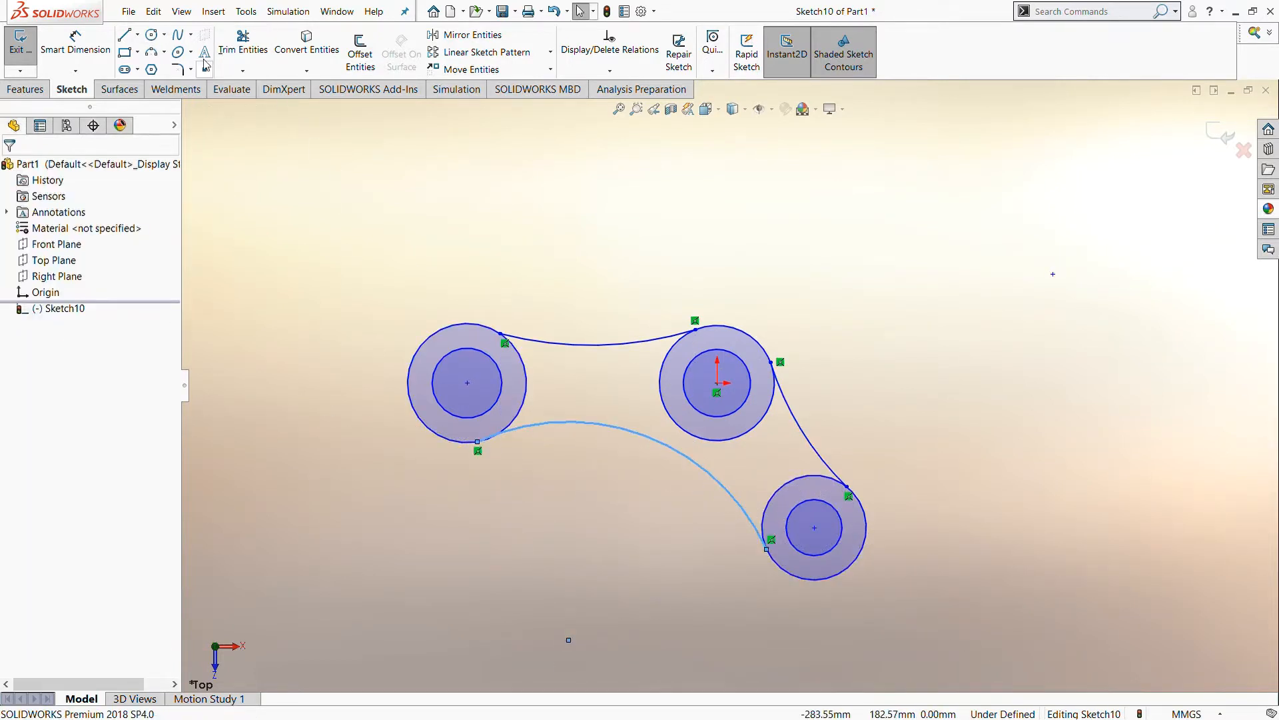
Step: Dimension the outer circle around the origin to a 40 mm diameter
{"action": "left_click", "coordinate": [75, 49]}
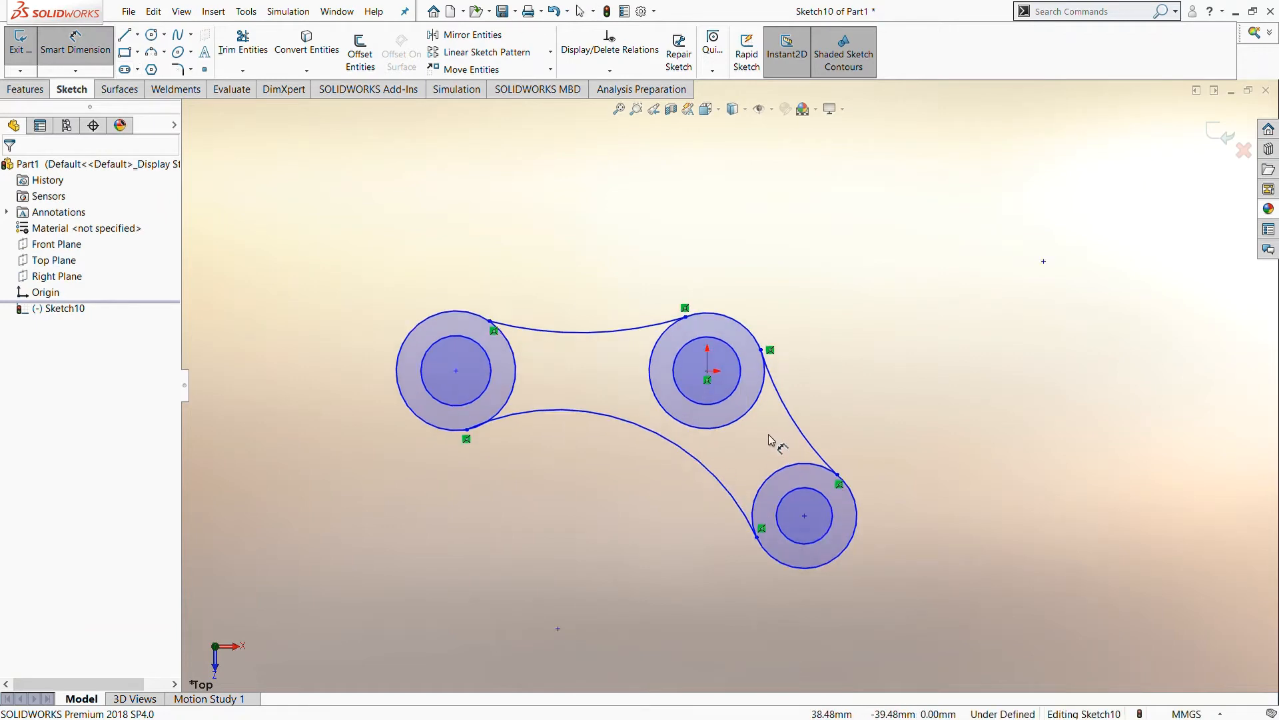
{"action": "left_click", "coordinate": [766, 353]}
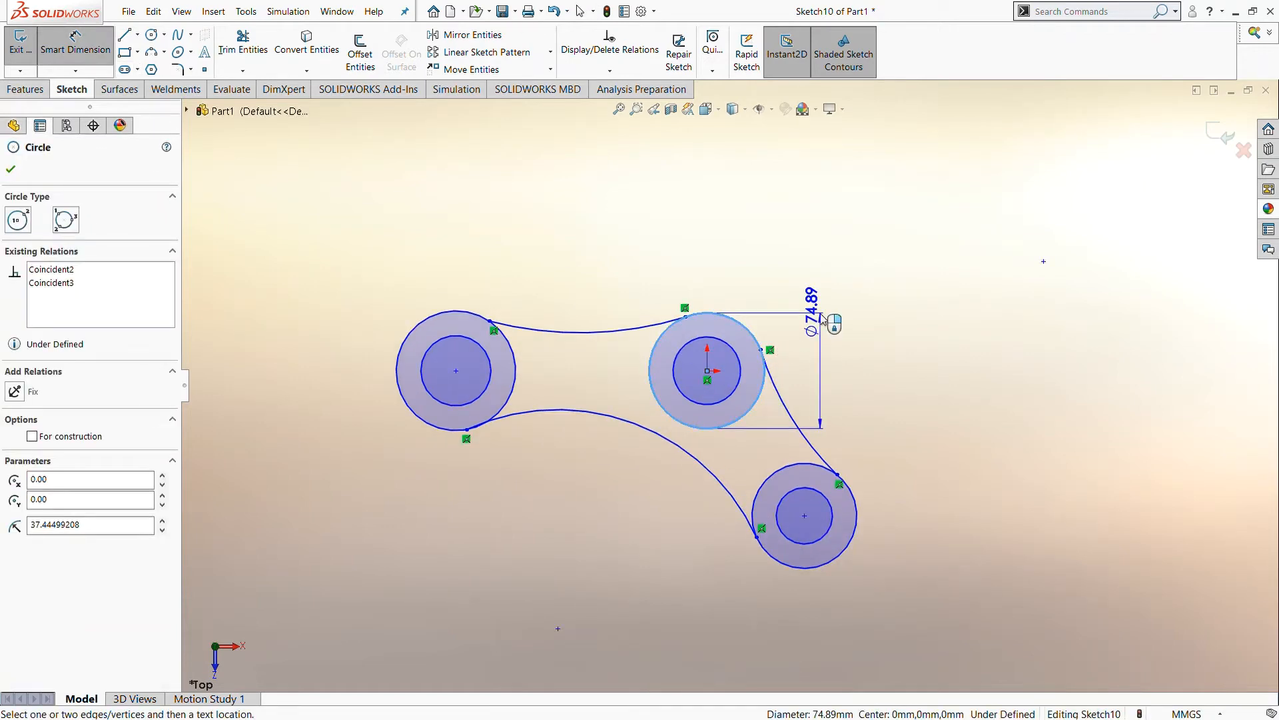
{"action": "left_click", "coordinate": [838, 289]}
{"action": "type", "text": "40"}
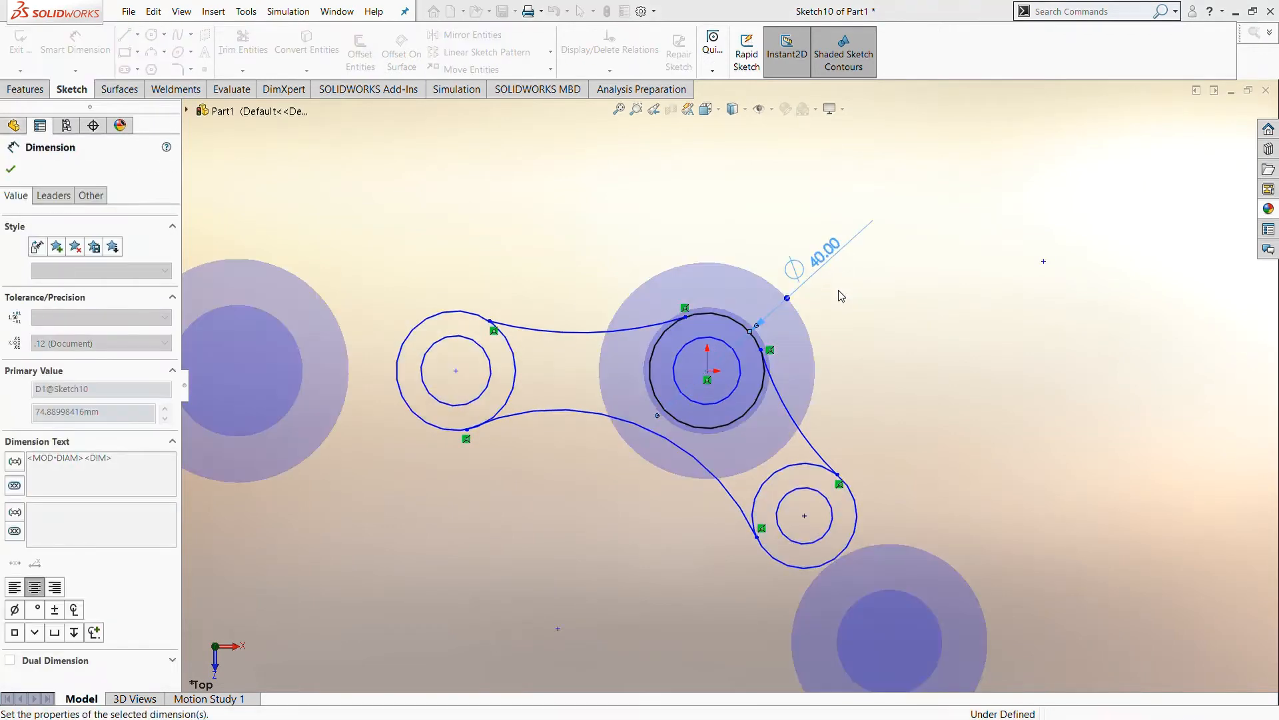
{"action": "key", "text": "Return"}
Step: Dimension the outer circle of the lower-right pair to a 20 mm diameter
{"action": "left_click", "coordinate": [851, 538]}
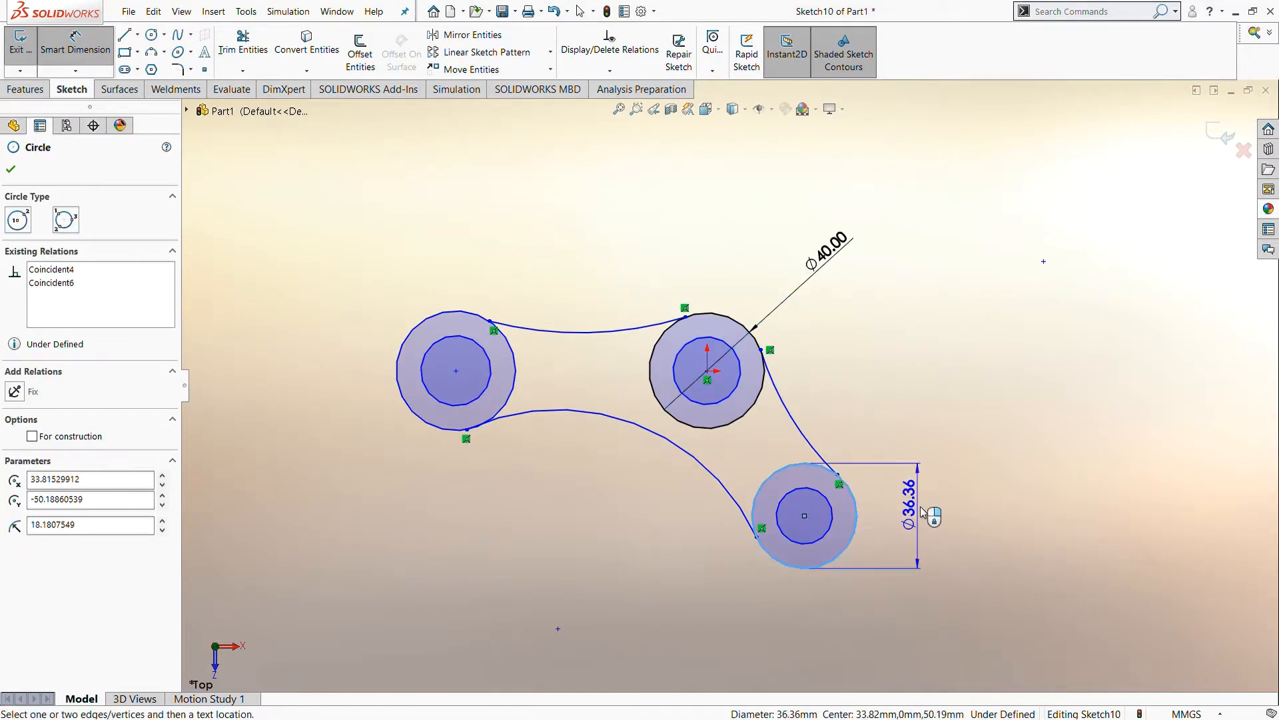
{"action": "left_click", "coordinate": [923, 513]}
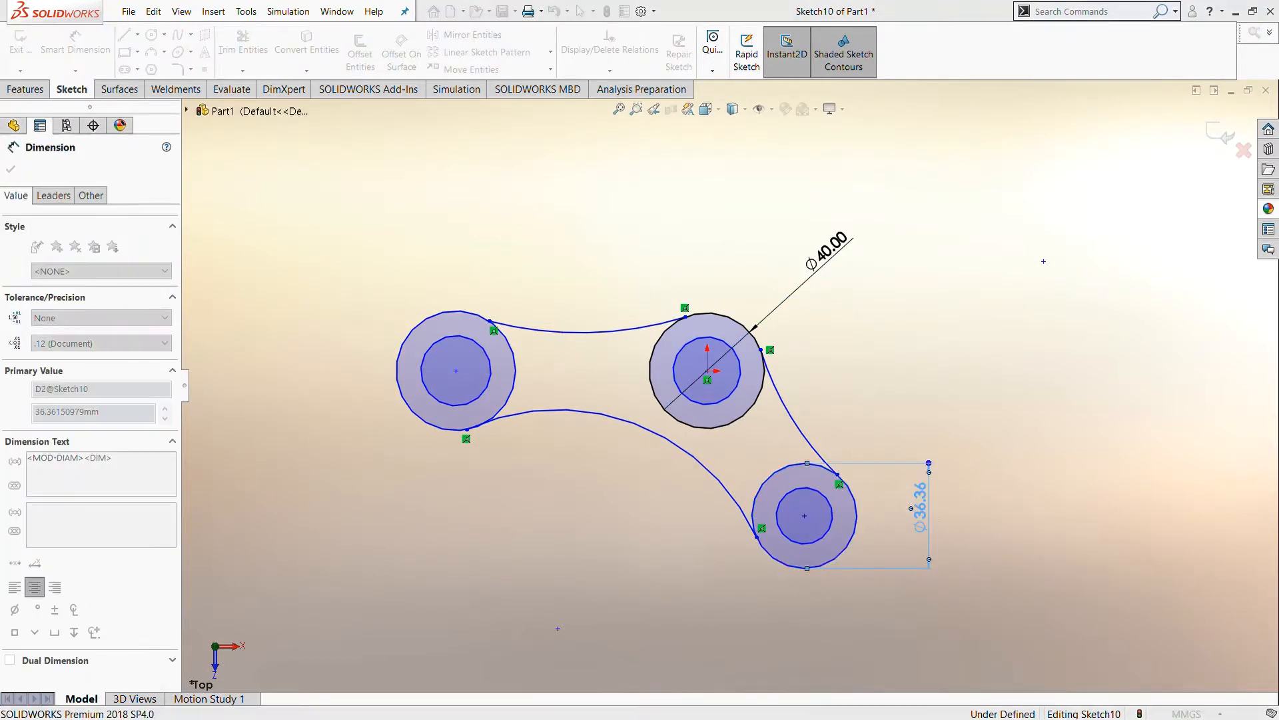
{"action": "type", "text": "20"}
{"action": "key", "text": "Return"}
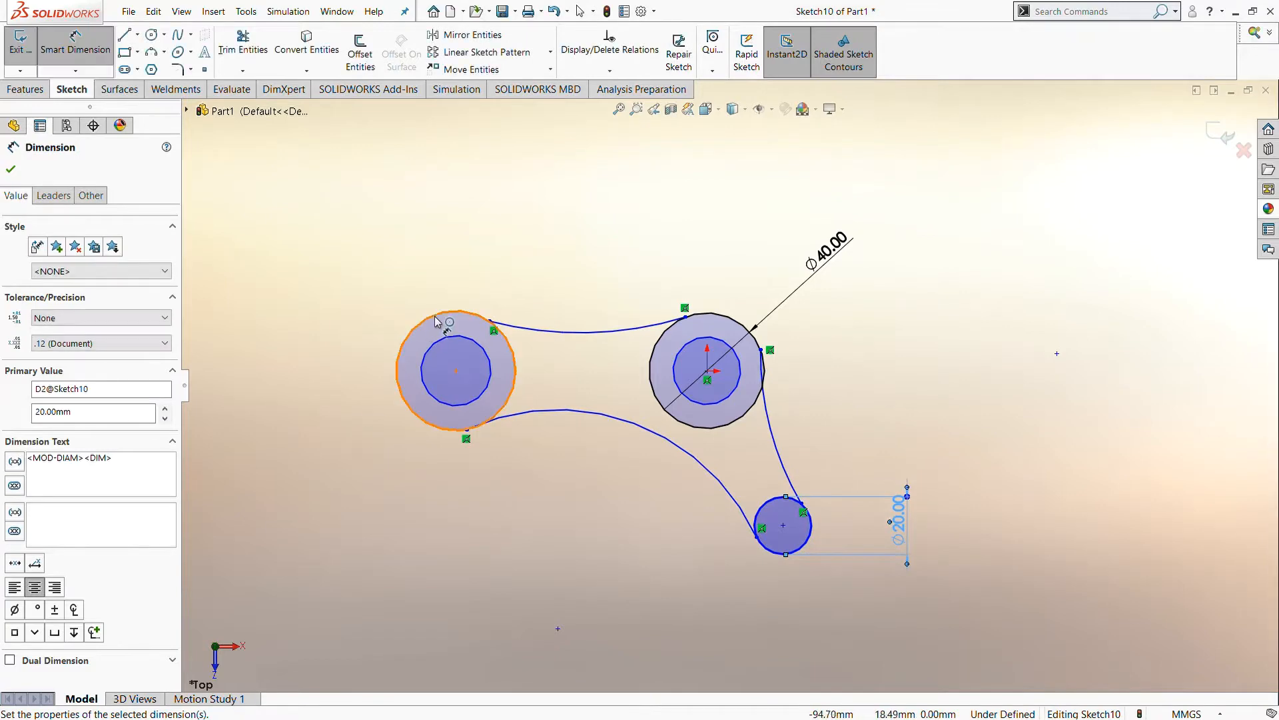
Step: Dimension the outer circle of the left pair to a 20 mm diameter
{"action": "left_click", "coordinate": [436, 322]}
{"action": "left_click", "coordinate": [365, 283]}
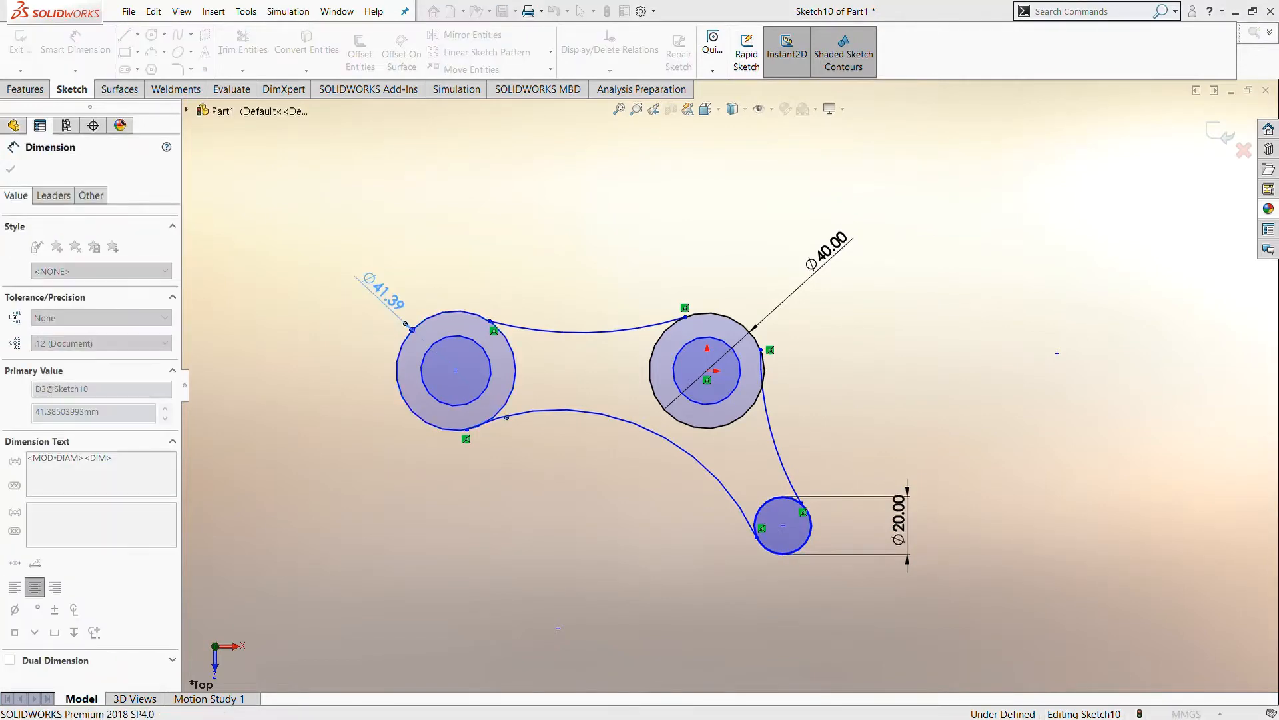
{"action": "type", "text": "20"}
{"action": "key", "text": "Return"}
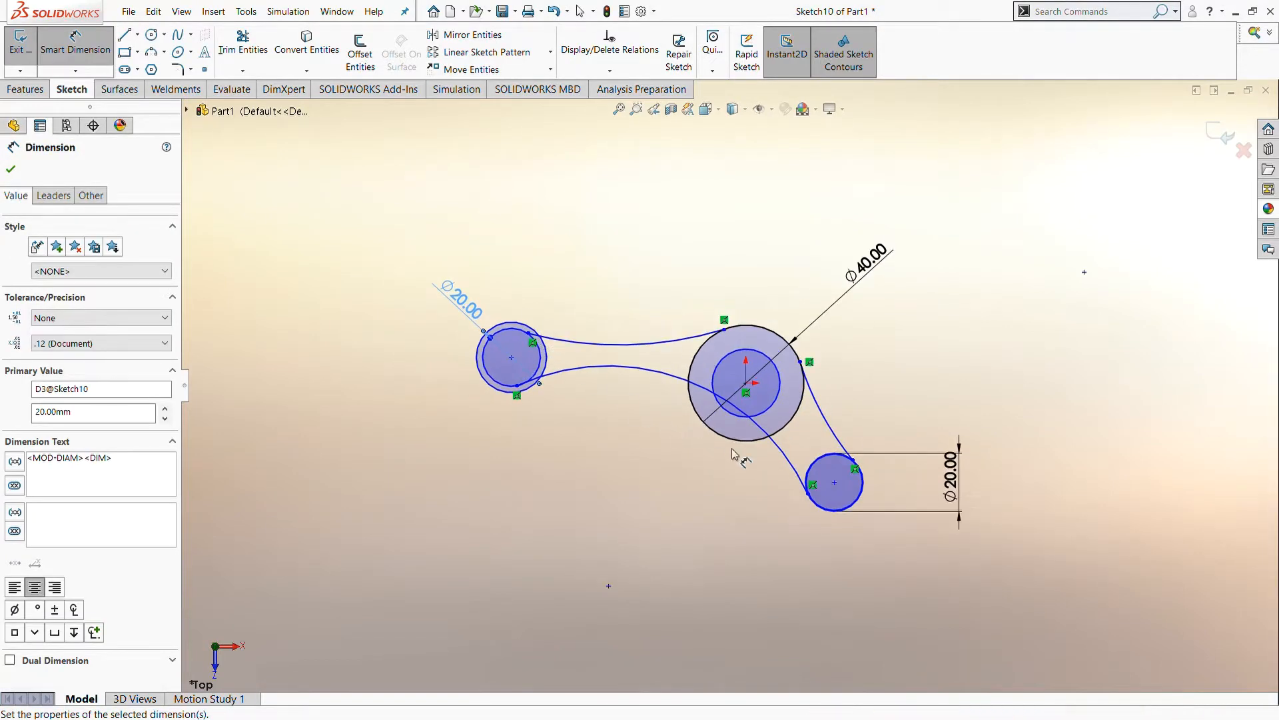
Step: Dimension the inner circle of the lower-right pair to a 15 mm diameter
{"action": "scroll", "coordinate": [793, 470], "scroll_direction": "down", "scroll_amount": 4}
{"action": "left_click", "coordinate": [939, 469]}
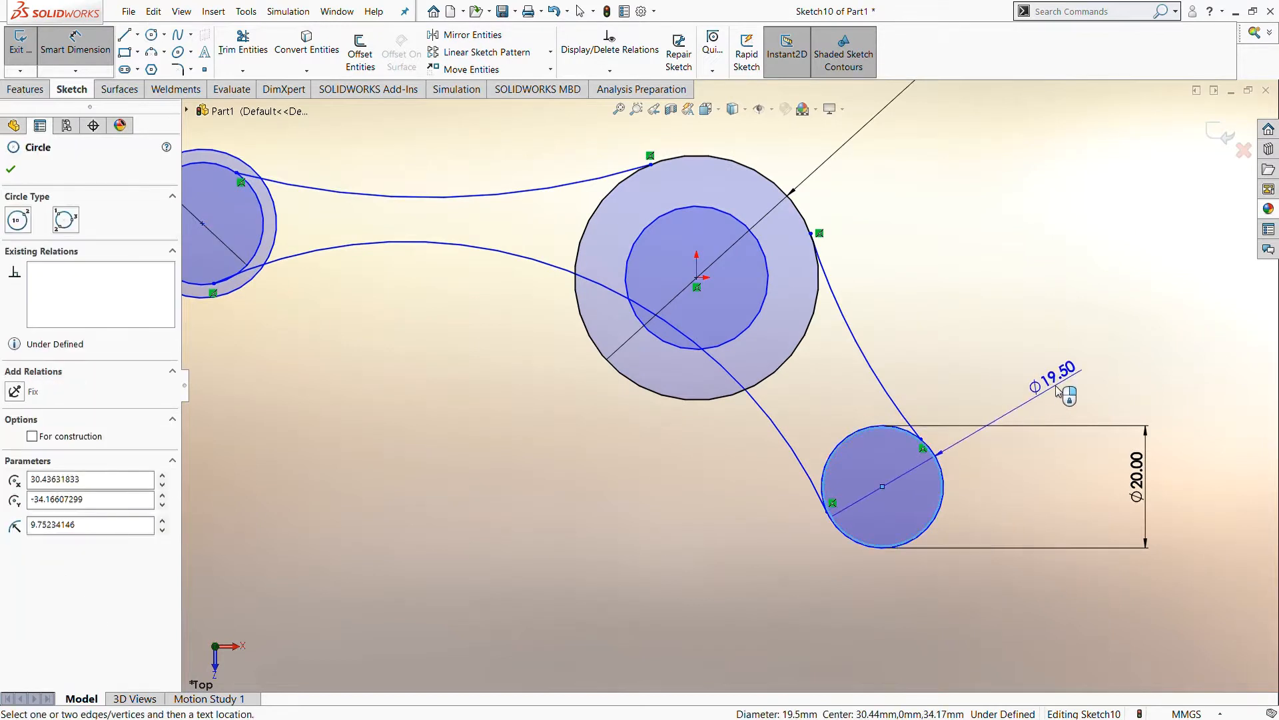
{"action": "left_click", "coordinate": [1058, 390]}
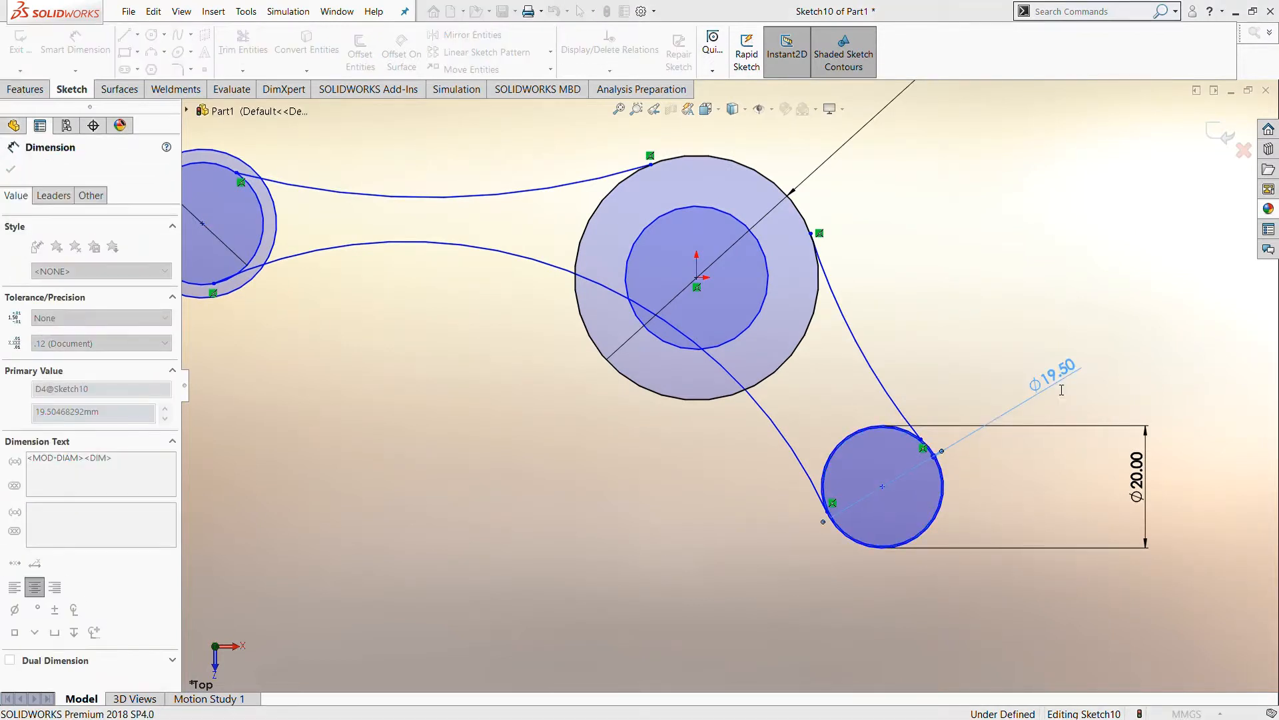
{"action": "type", "text": "15"}
{"action": "key", "text": "Return"}
Step: Dimension the still undimensioned circle of the left pair to a 15 mm diameter
{"action": "key", "text": "z"}
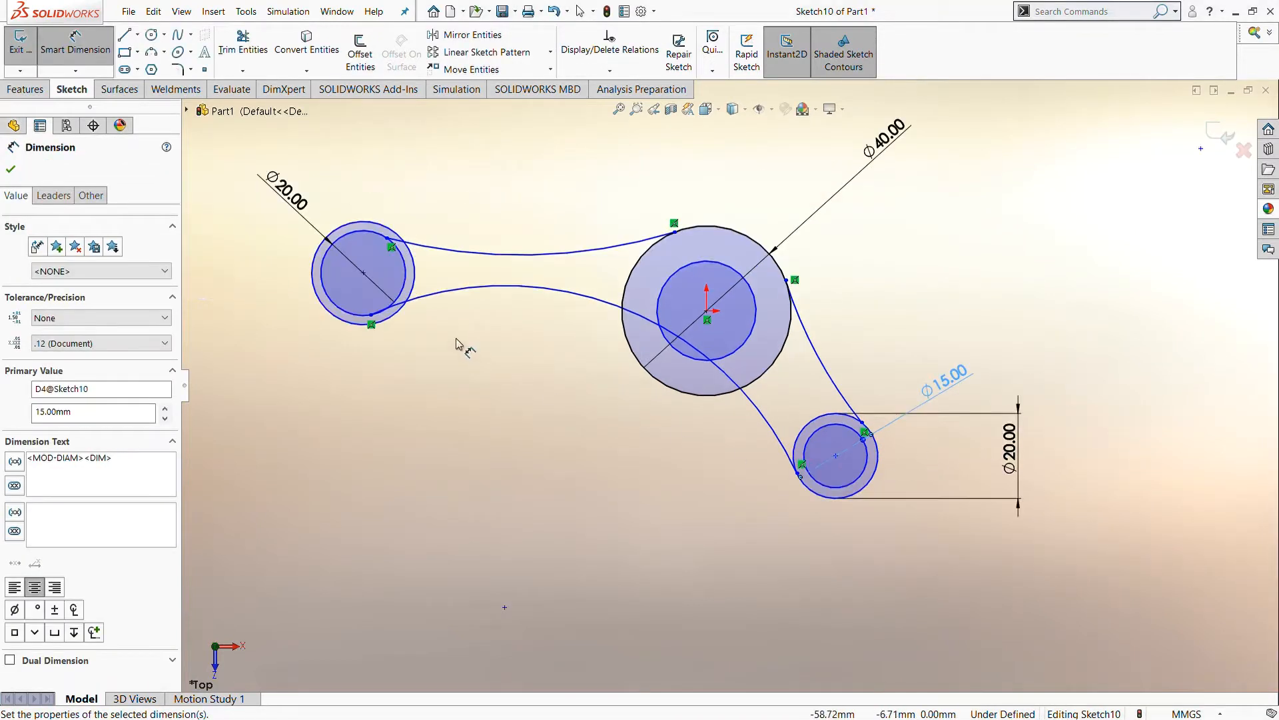
{"action": "key", "text": "z"}
{"action": "left_click", "coordinate": [477, 272]}
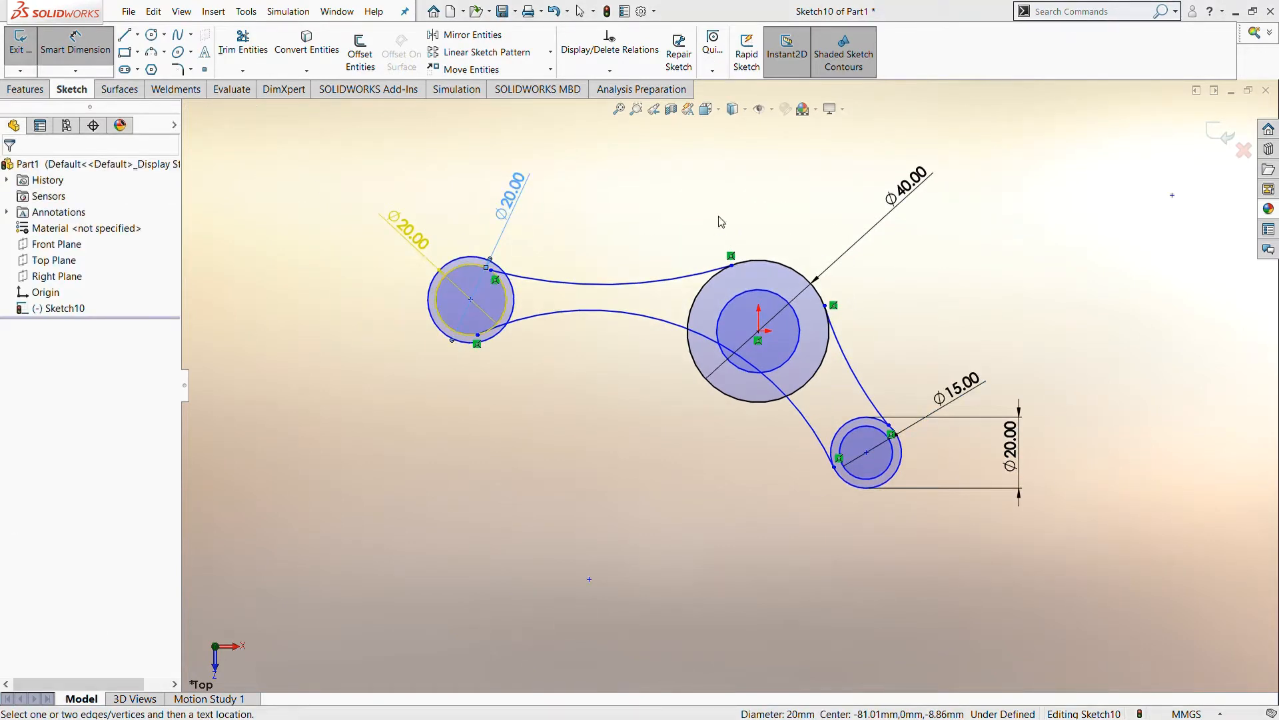
{"action": "left_click", "coordinate": [482, 261]}
{"action": "left_click", "coordinate": [513, 228]}
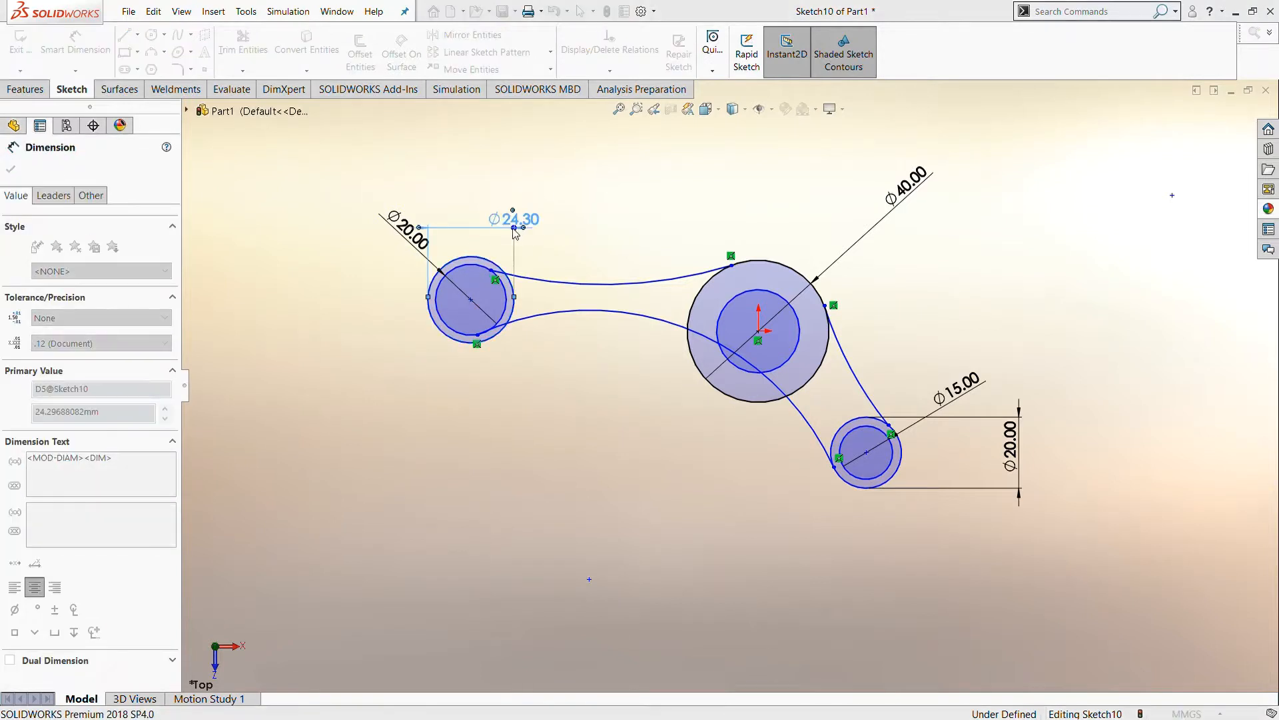
{"action": "type", "text": "15.00mm"}
{"action": "key", "text": "Return"}
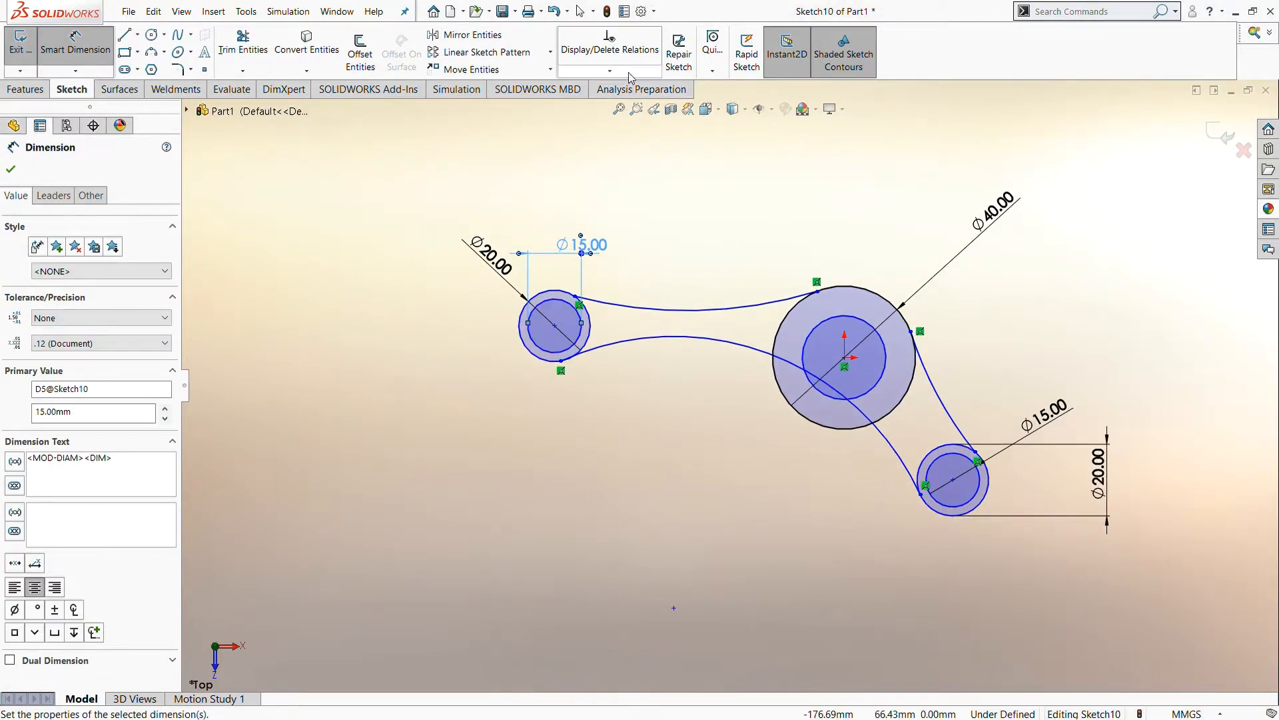
Step: Add a Horizontal relation between the centre of the left circles and the centre of the 40 mm circle
{"action": "left_click", "coordinate": [620, 72]}
{"action": "left_click", "coordinate": [623, 105]}
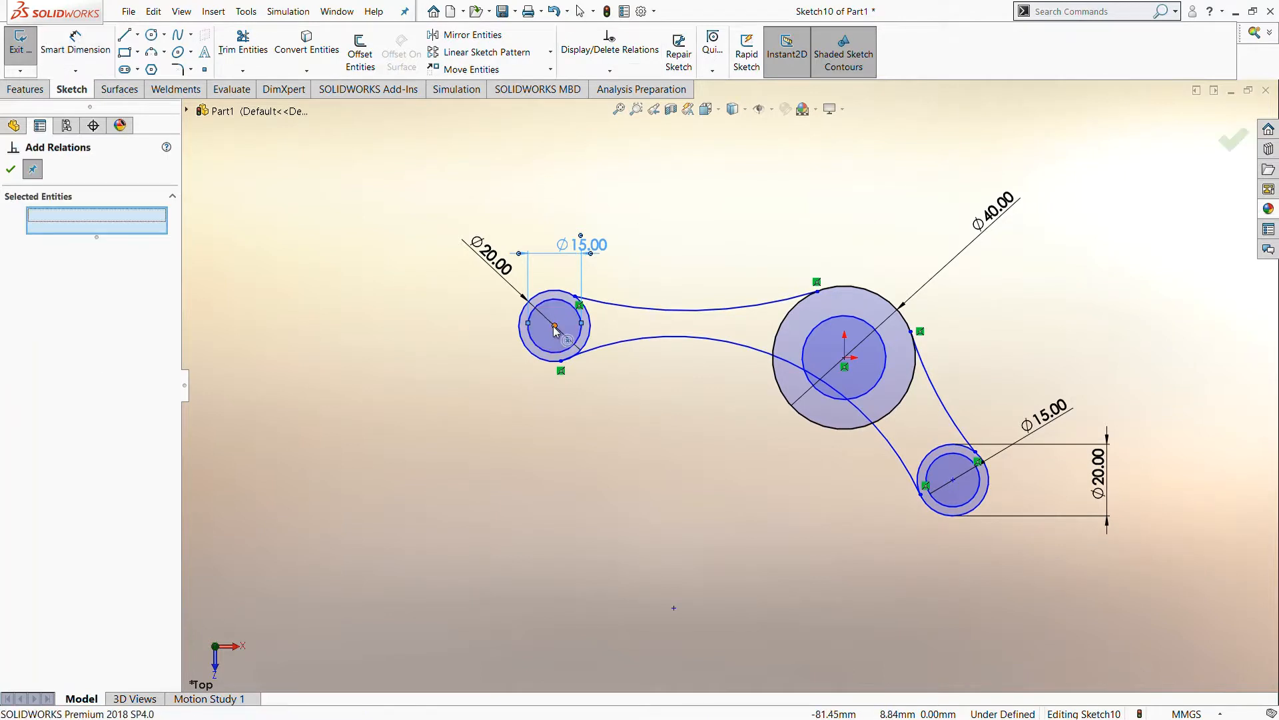
{"action": "left_click", "coordinate": [554, 327]}
{"action": "left_click", "coordinate": [845, 358]}
{"action": "left_click", "coordinate": [40, 425]}
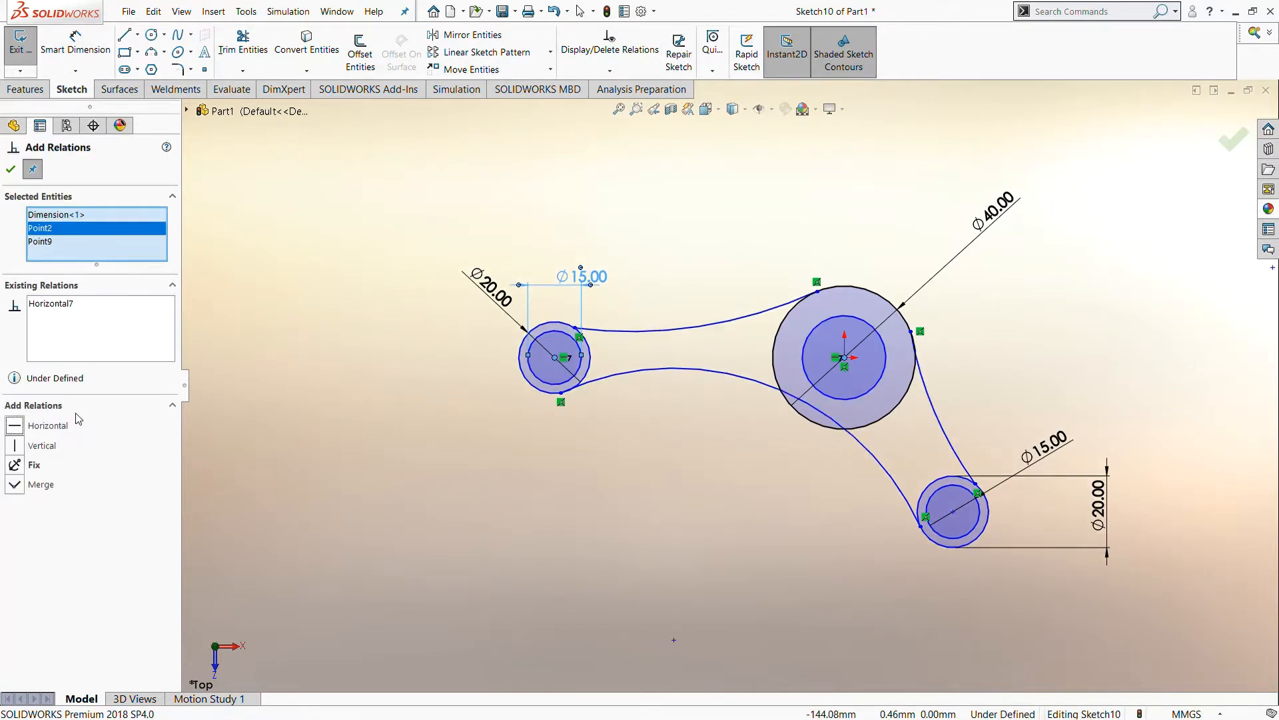
Step: Make the upper connecting arc tangent to both the left 20 mm circle and the central 40 mm circle
{"action": "left_click", "coordinate": [593, 331]}
{"action": "left_click", "coordinate": [589, 347]}
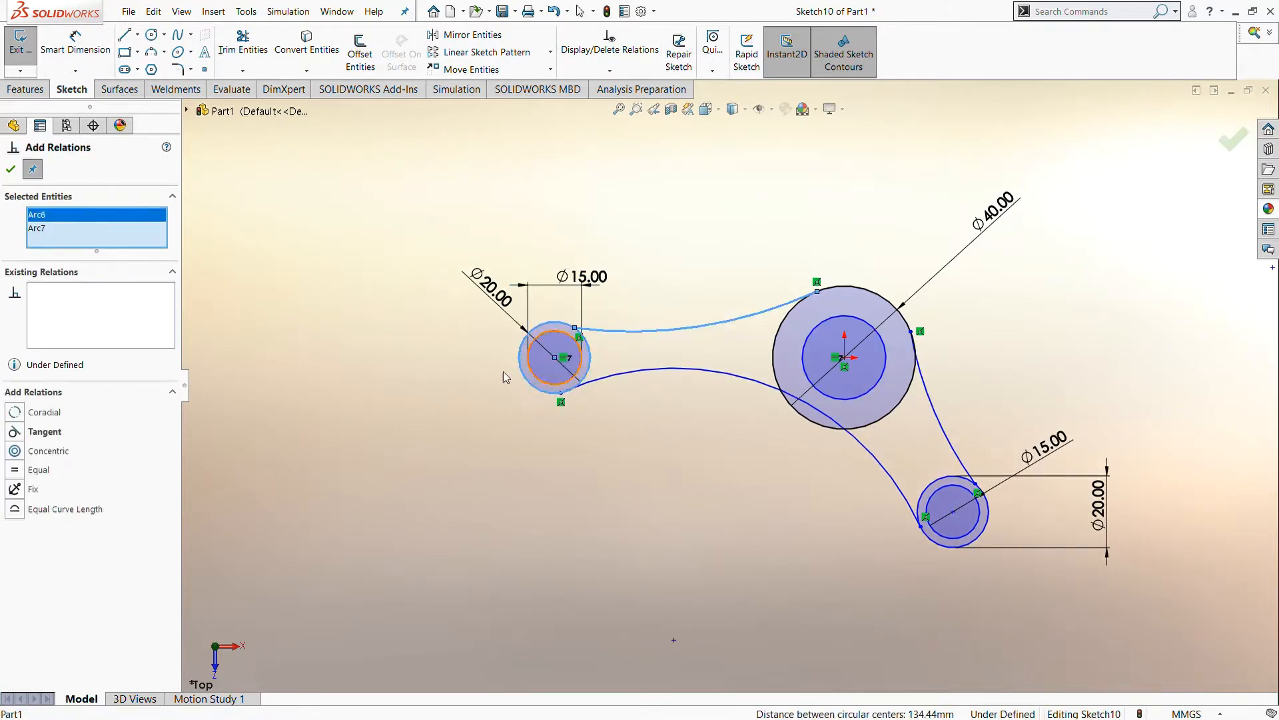
{"action": "left_click", "coordinate": [16, 432]}
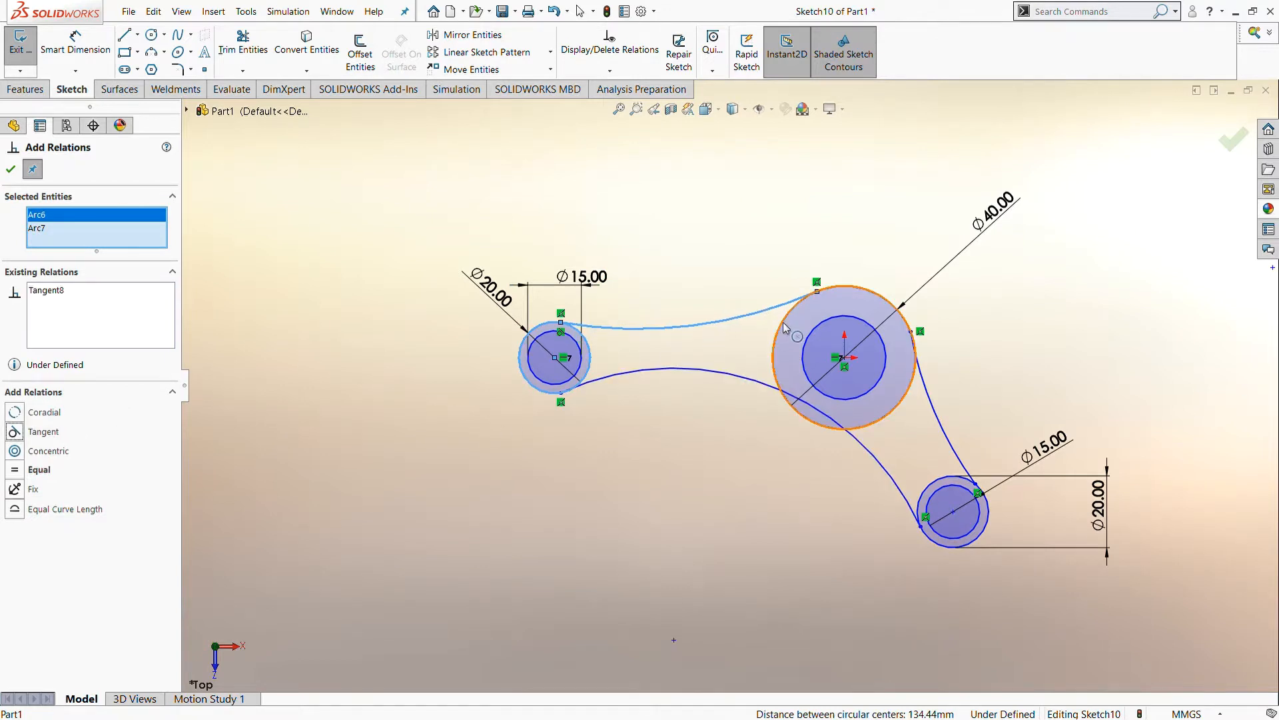
{"action": "left_click", "coordinate": [783, 326]}
{"action": "left_click", "coordinate": [791, 305]}
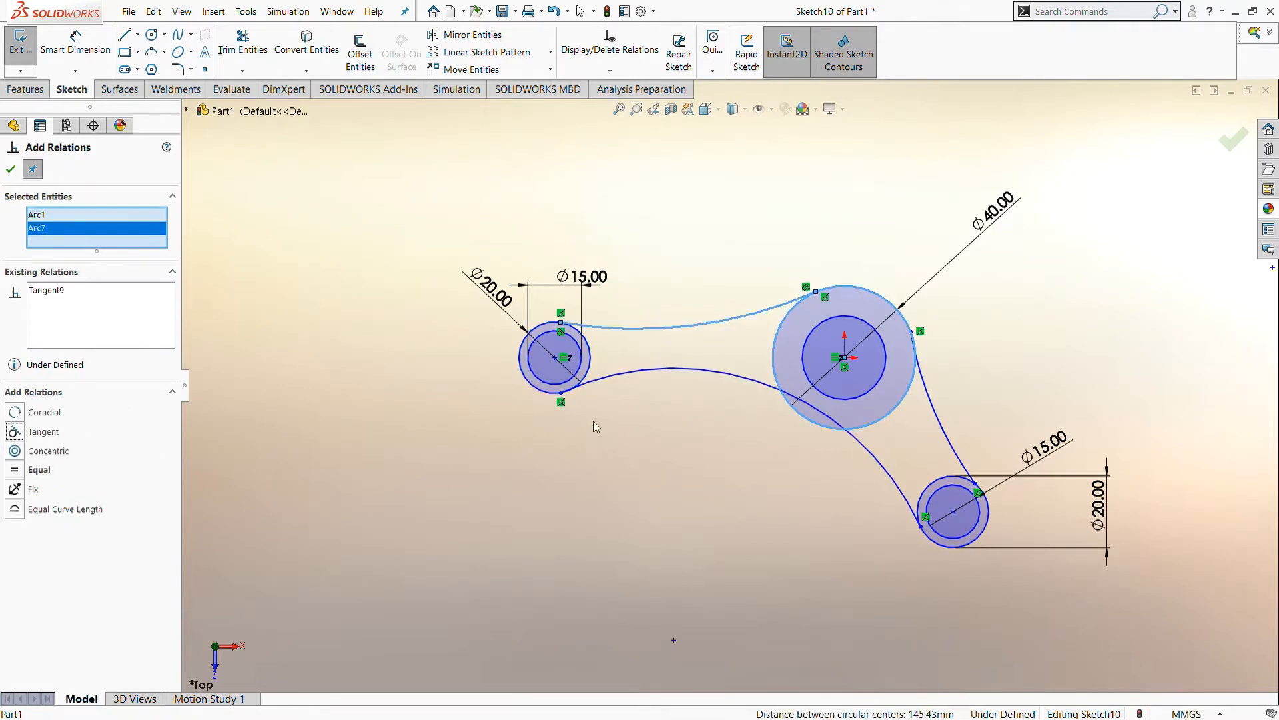
{"action": "left_click", "coordinate": [914, 365]}
{"action": "left_click", "coordinate": [920, 378]}
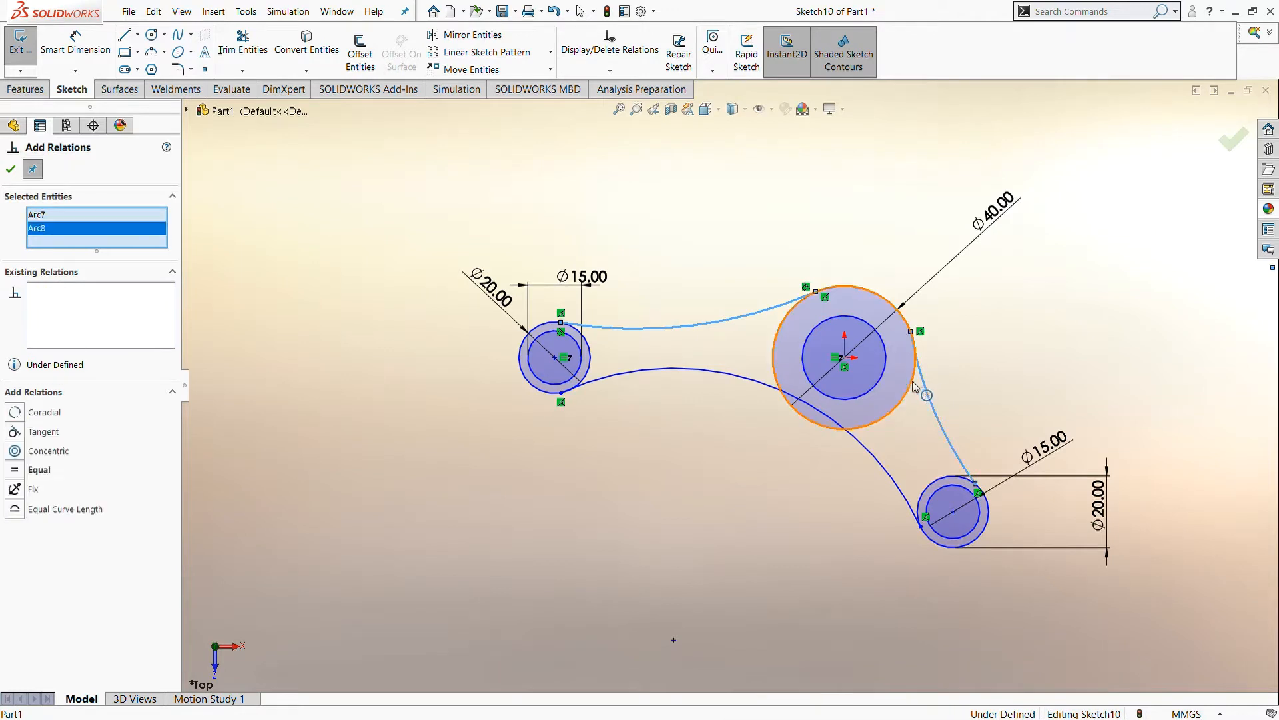
{"action": "left_click", "coordinate": [913, 391]}
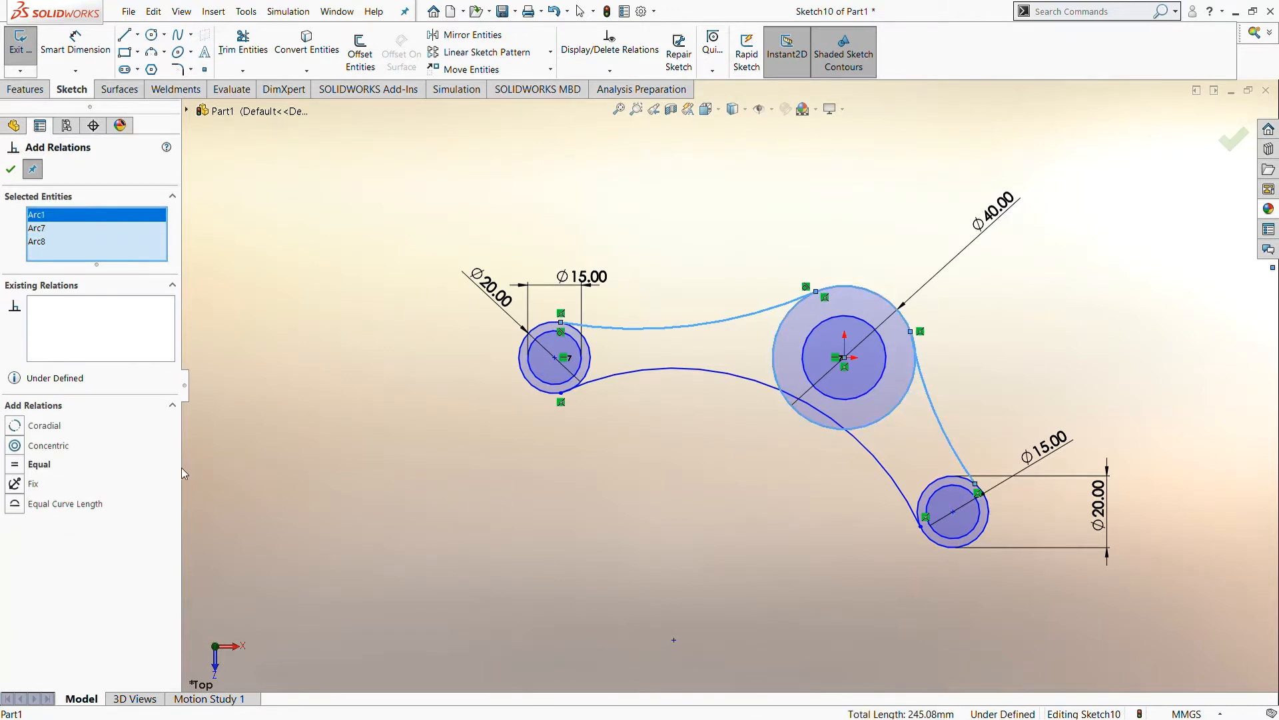
{"action": "right_click", "coordinate": [125, 232]}
{"action": "left_click", "coordinate": [188, 245]}
Step: Make the right-hand connecting arc tangent to the central 40 mm circle
{"action": "left_click", "coordinate": [907, 385]}
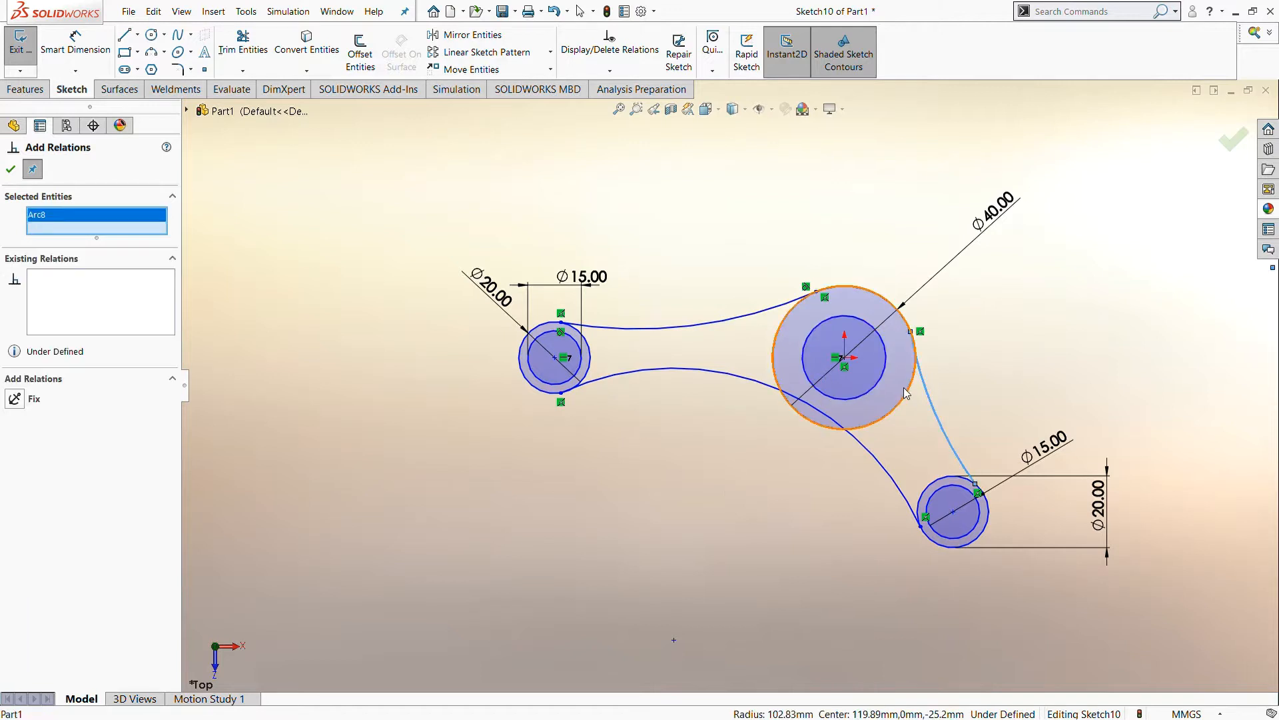
{"action": "left_click", "coordinate": [928, 400]}
{"action": "left_click", "coordinate": [16, 433]}
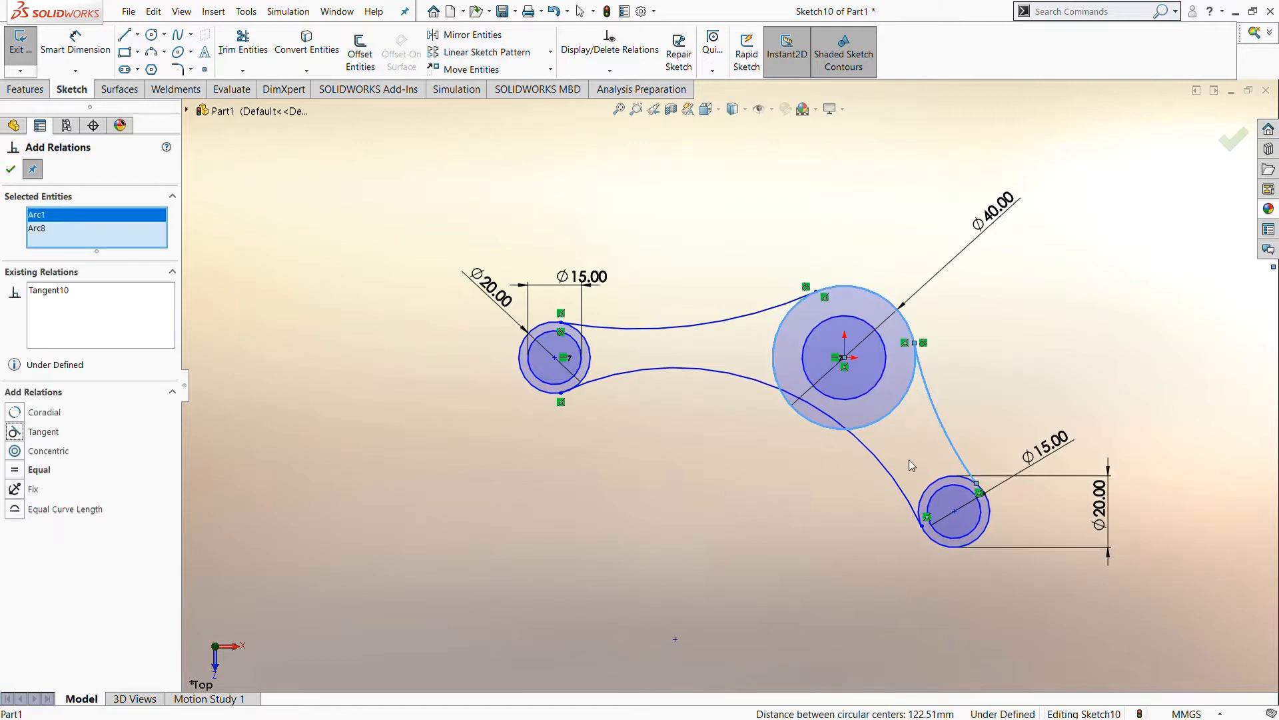
Step: Make the right-hand connecting arc tangent to the lower-right 20 mm circle
{"action": "left_click", "coordinate": [968, 476]}
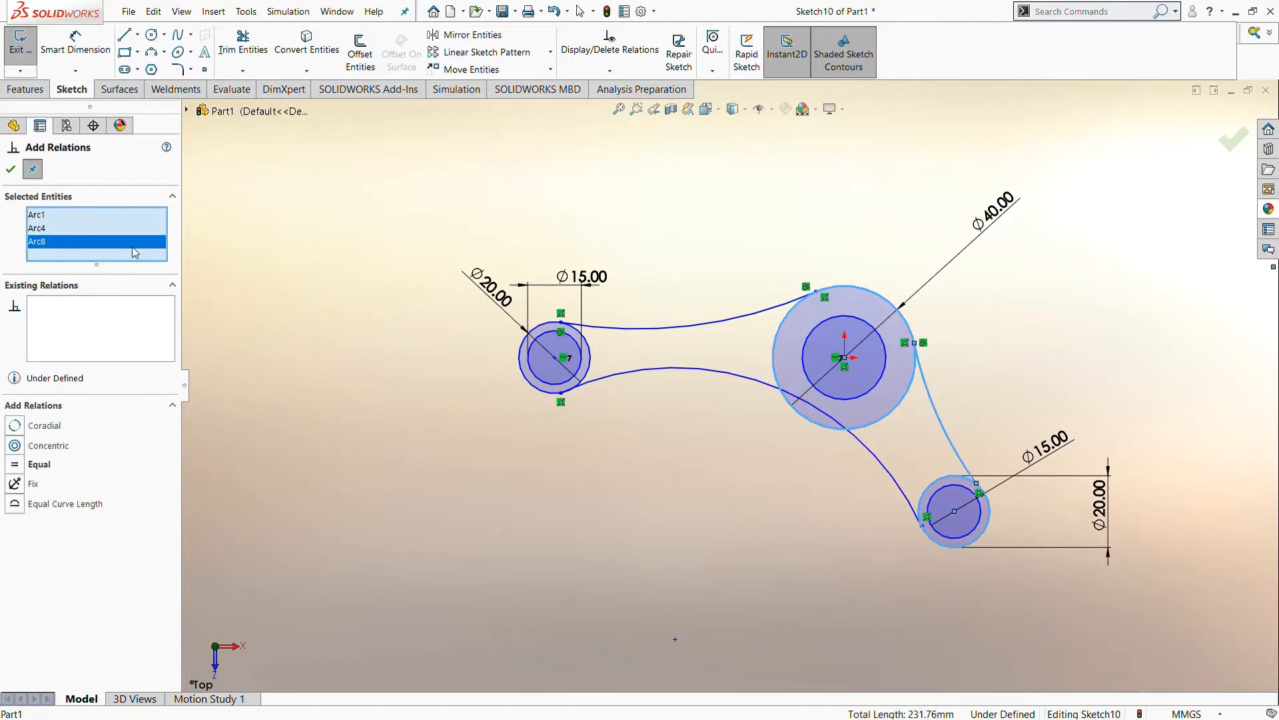
{"action": "left_click", "coordinate": [942, 477]}
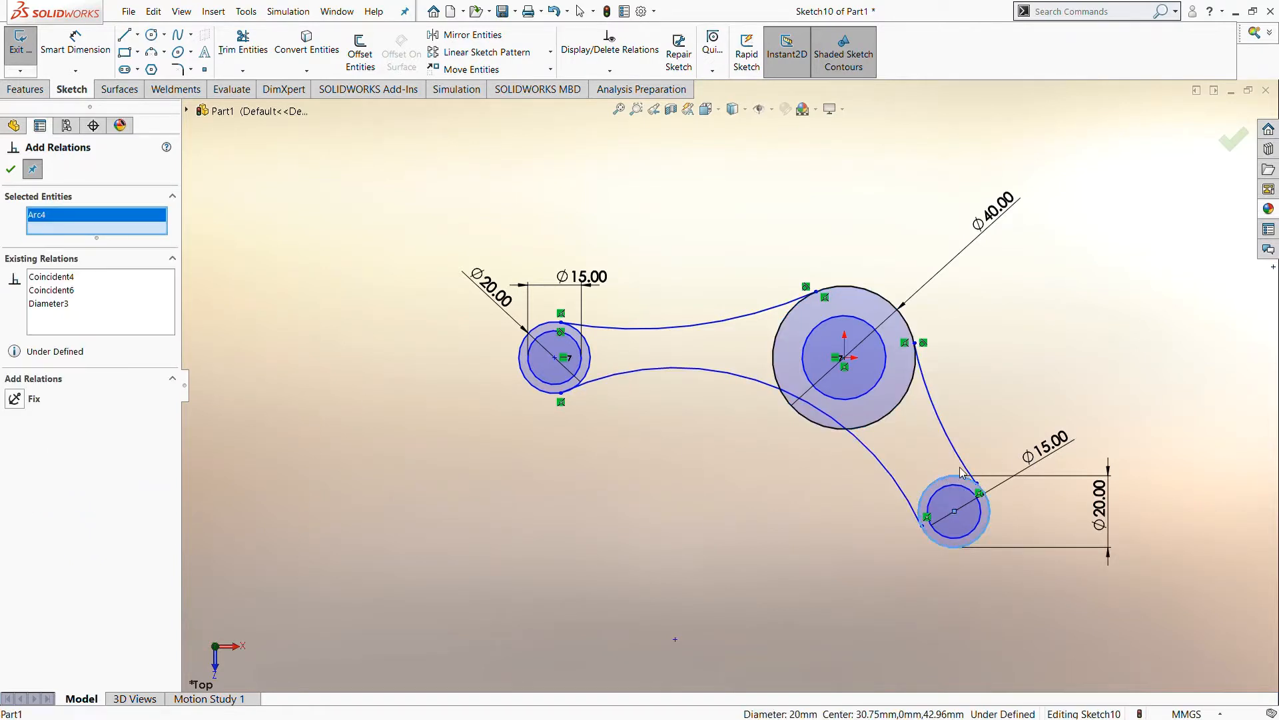
{"action": "left_click", "coordinate": [946, 420]}
{"action": "left_click", "coordinate": [16, 432]}
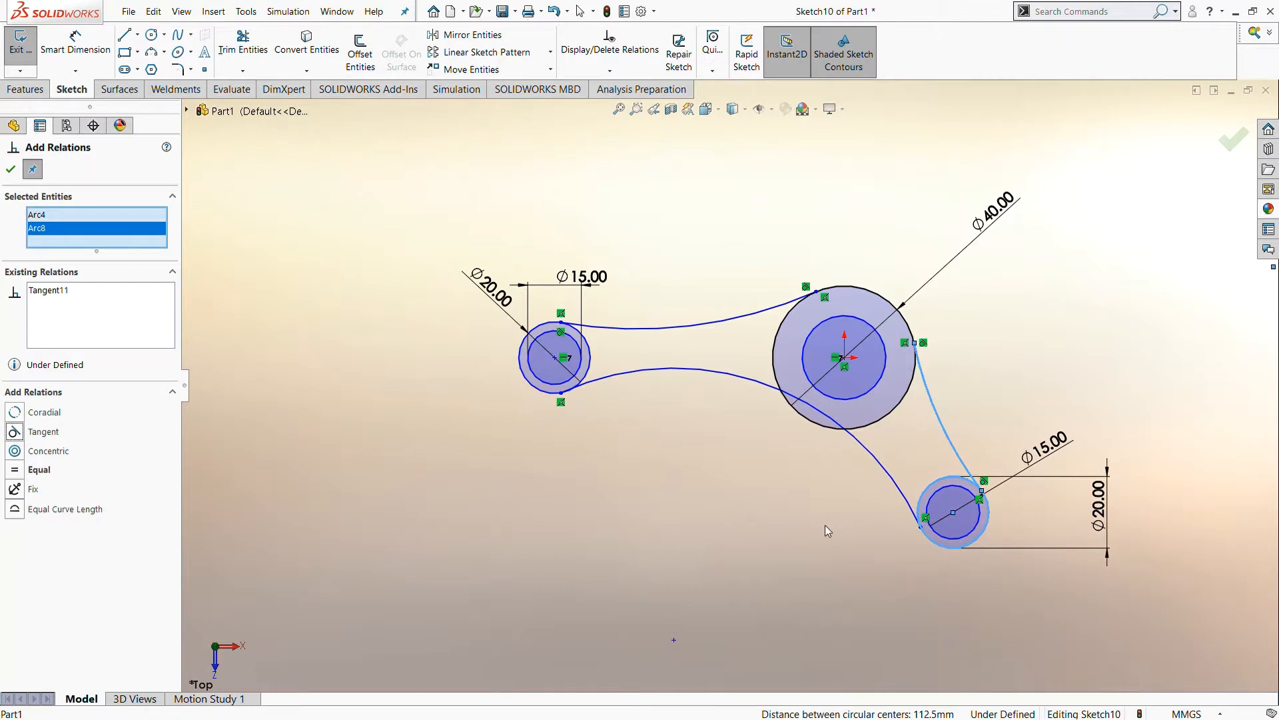
Step: Make the lower connecting arc tangent to both the lower-right 20 mm circle and the left 20 mm circle
{"action": "left_click", "coordinate": [863, 497]}
{"action": "left_click", "coordinate": [893, 479]}
{"action": "left_click", "coordinate": [923, 496]}
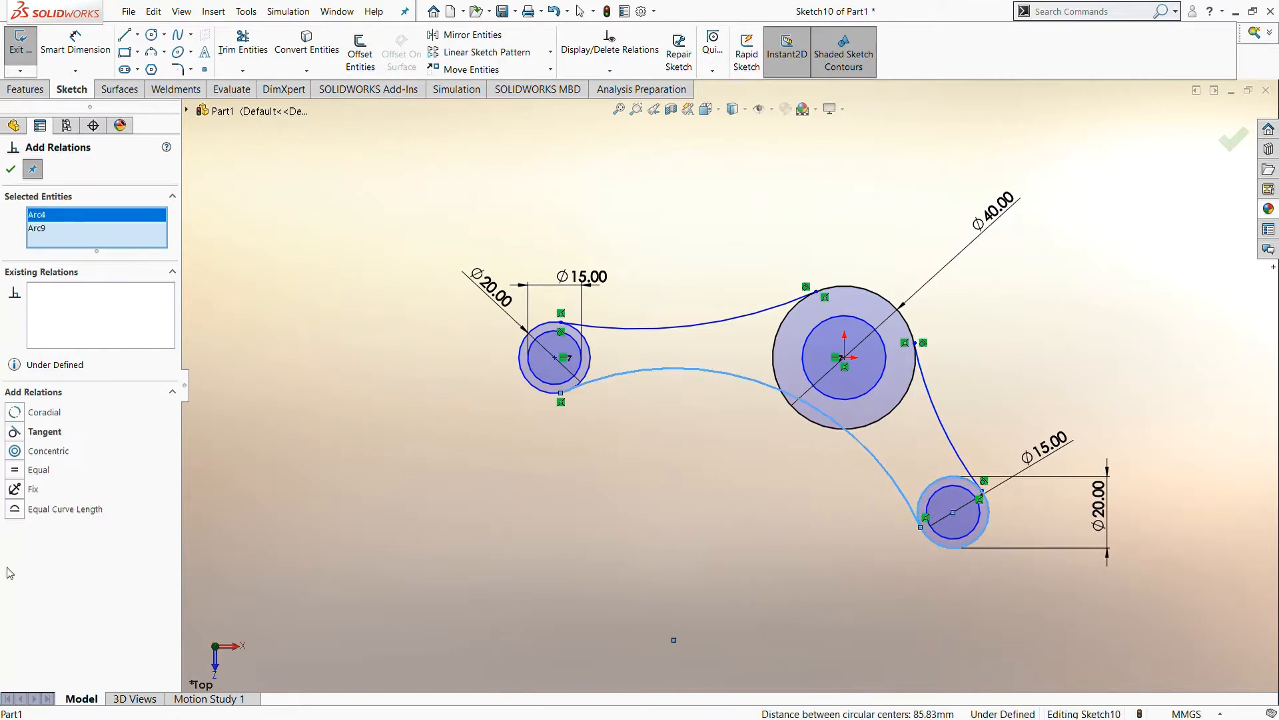
{"action": "left_click", "coordinate": [586, 384]}
{"action": "left_click", "coordinate": [15, 431]}
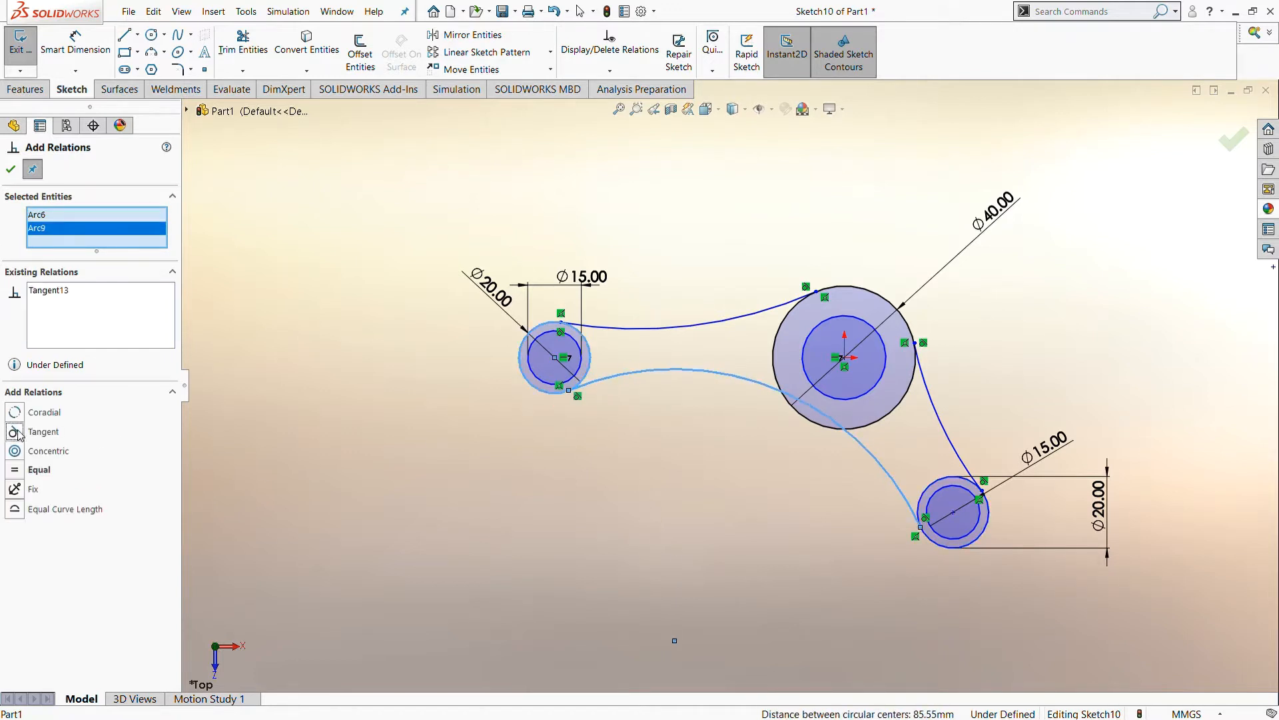
{"action": "left_click", "coordinate": [11, 169]}
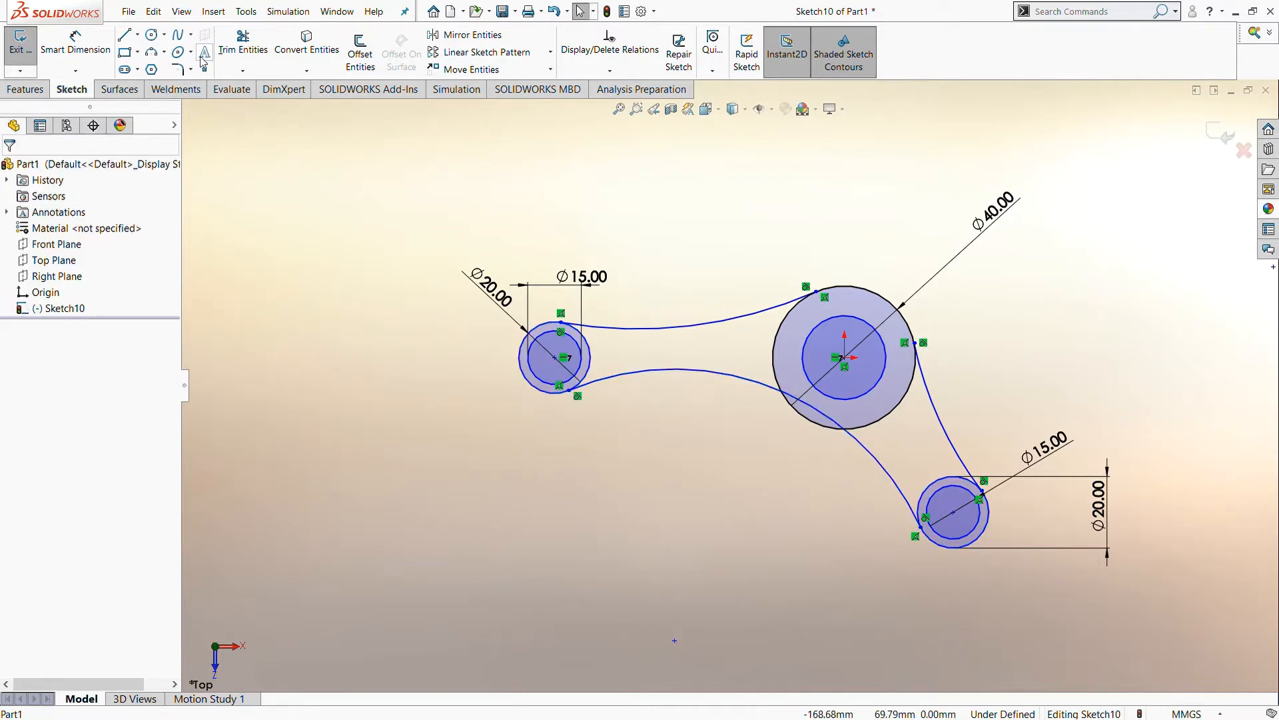
Step: Dimension the horizontal distance between the left circles' centre and the central hub's centre to 70 mm
{"action": "left_click", "coordinate": [104, 48]}
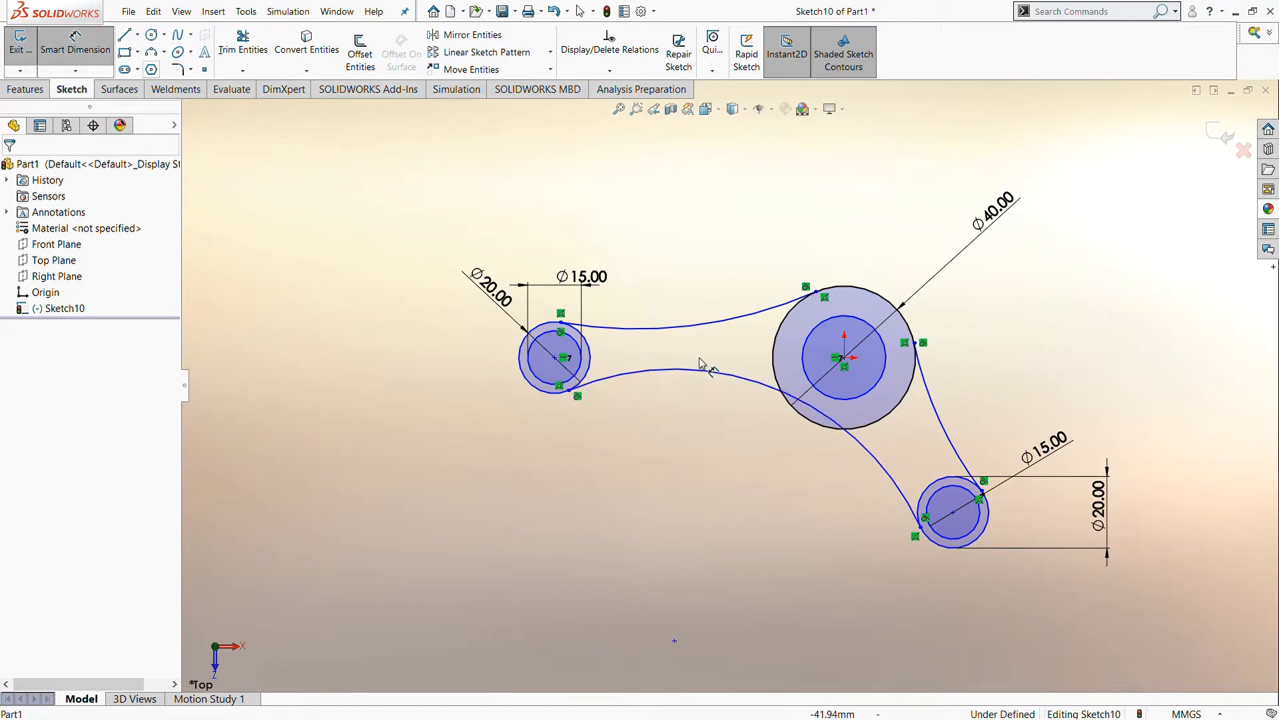
{"action": "left_click", "coordinate": [555, 359]}
{"action": "left_click", "coordinate": [845, 359]}
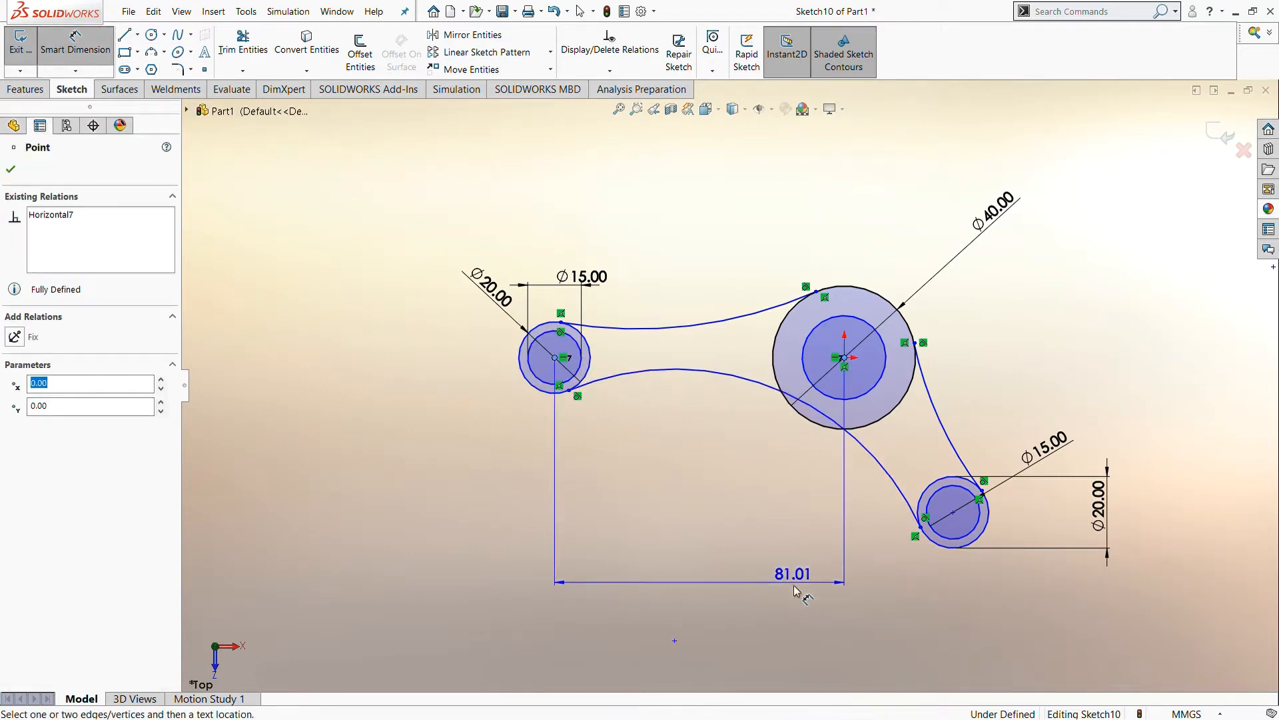
{"action": "left_click", "coordinate": [757, 618]}
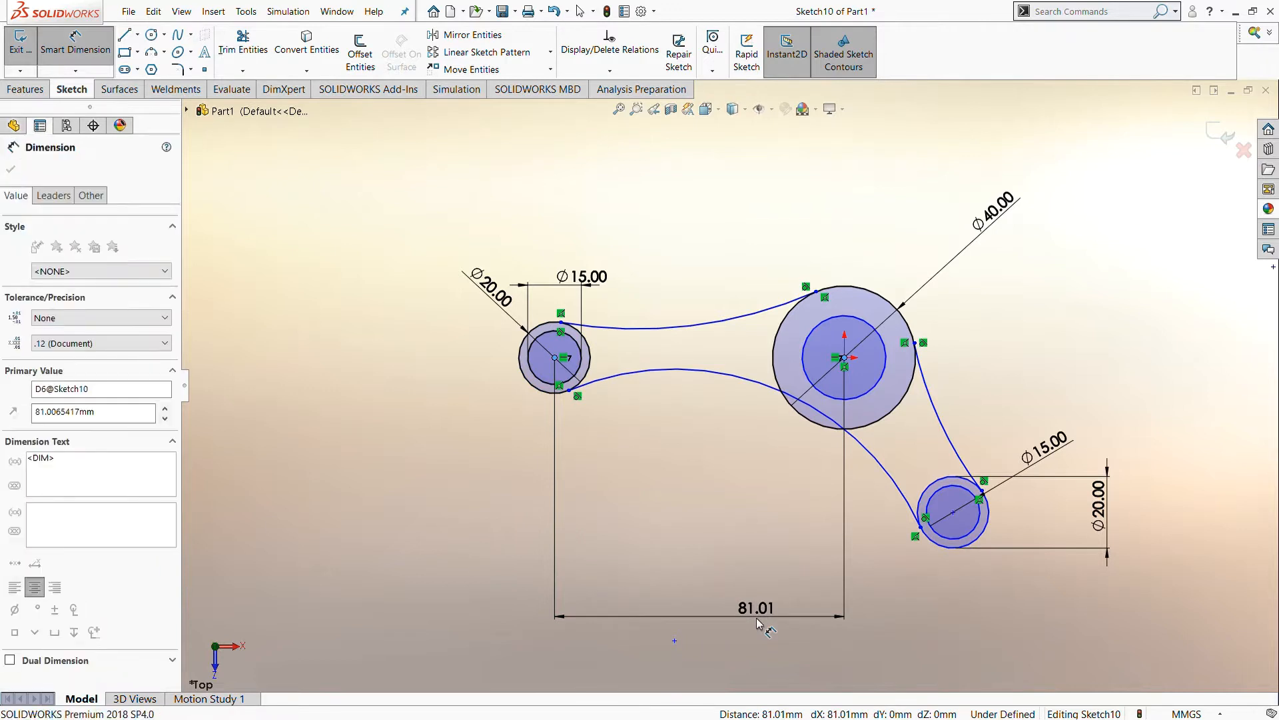
{"action": "type", "text": "70"}
{"action": "key", "text": "Return"}
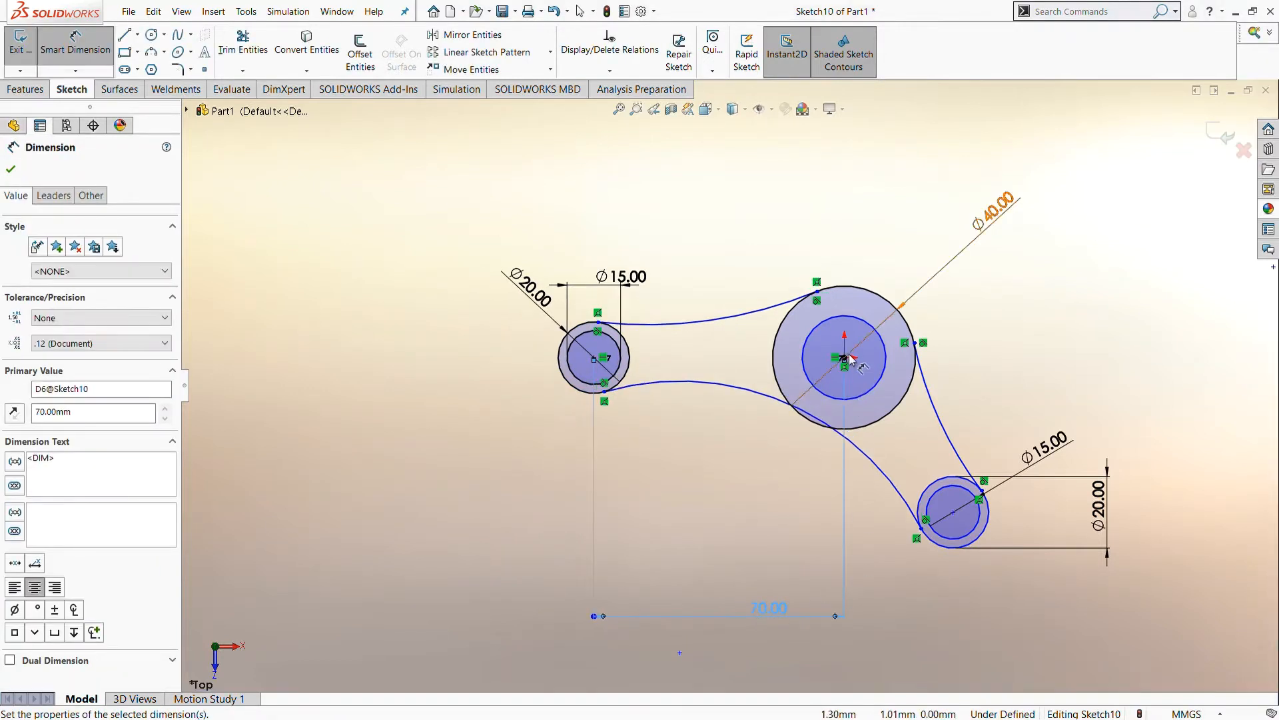
Step: Dimension the horizontal distance between the central hub's centre and the lower-right circles' centre to 22 mm
{"action": "left_click", "coordinate": [954, 512]}
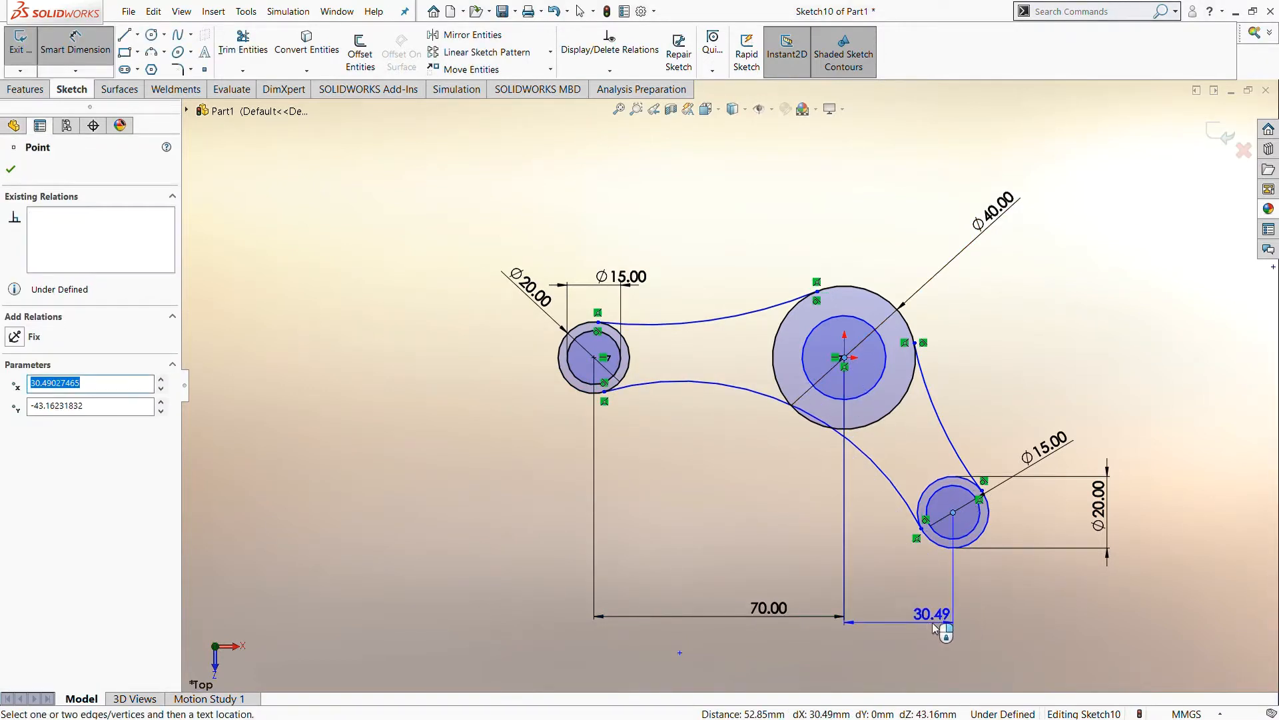
{"action": "left_click", "coordinate": [912, 619]}
{"action": "type", "text": "22"}
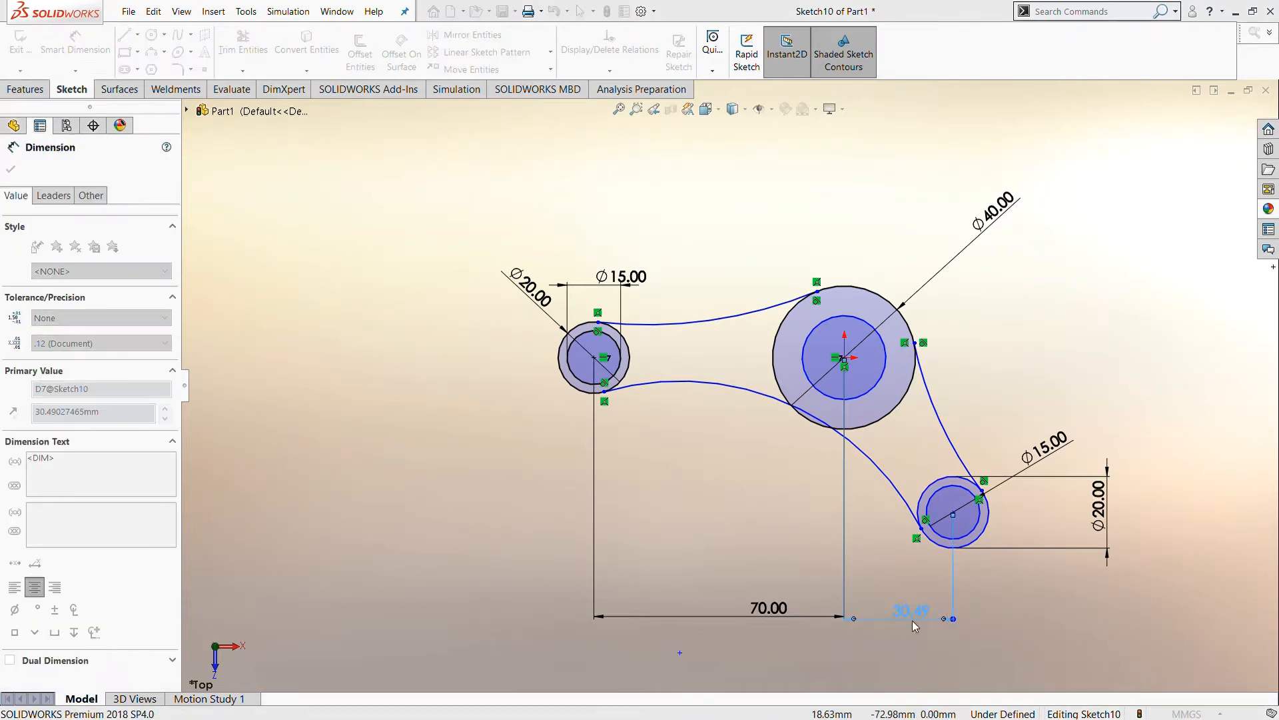
{"action": "key", "text": "Return"}
Step: Dimension the vertical distance between the lower-right circles' centre and the central hub's centre to 24 mm
{"action": "scroll", "coordinate": [726, 383], "scroll_direction": "up", "scroll_amount": 3}
{"action": "scroll", "coordinate": [860, 475], "scroll_direction": "down", "scroll_amount": 3}
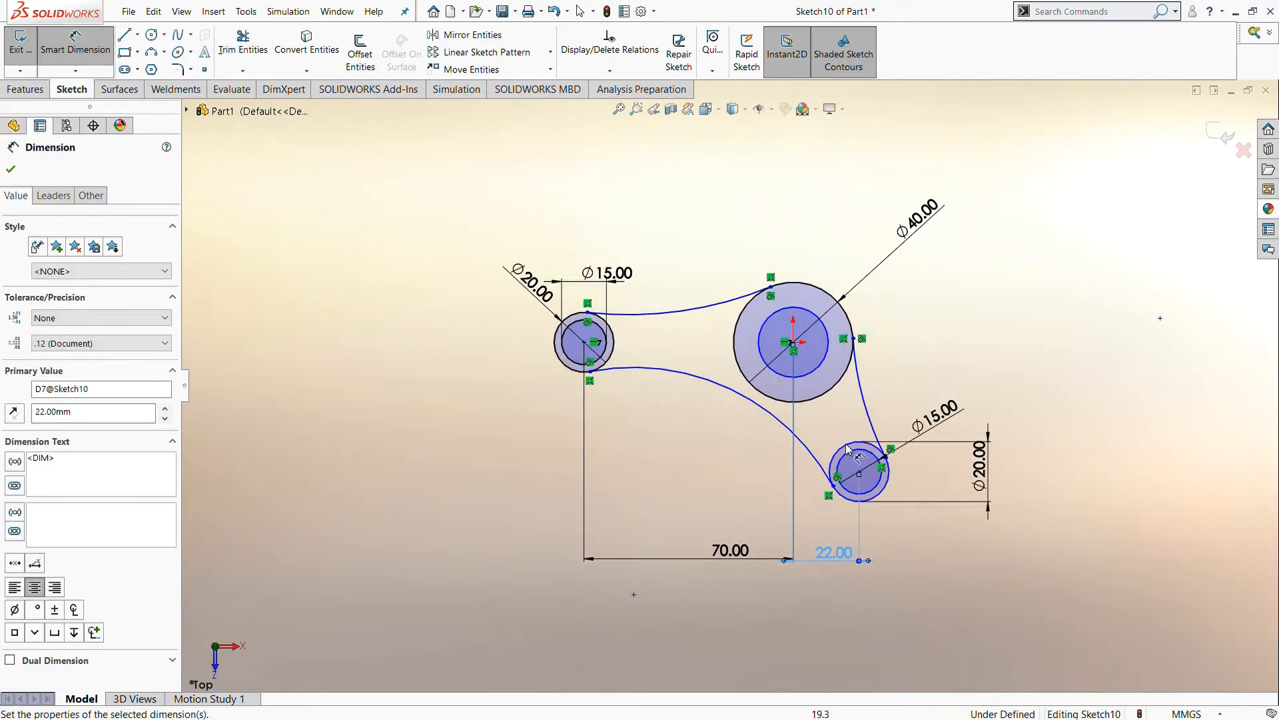
{"action": "left_click", "coordinate": [857, 477]}
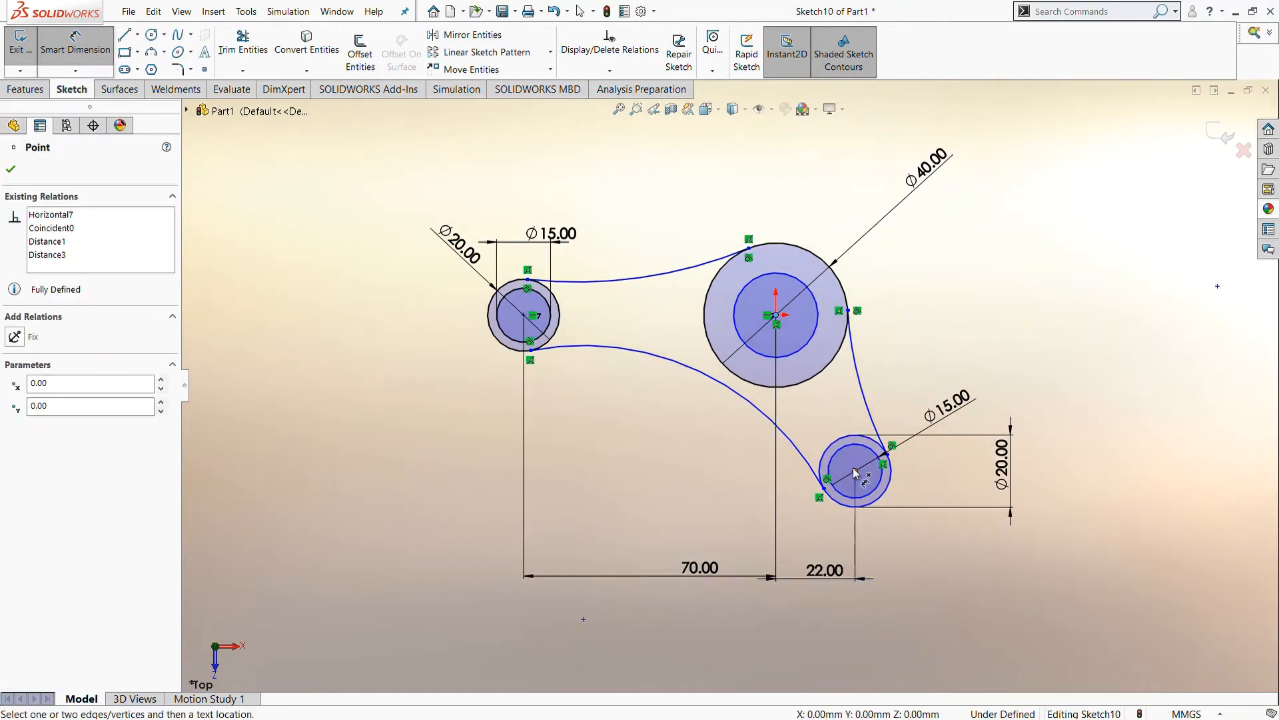
{"action": "left_click", "coordinate": [776, 315]}
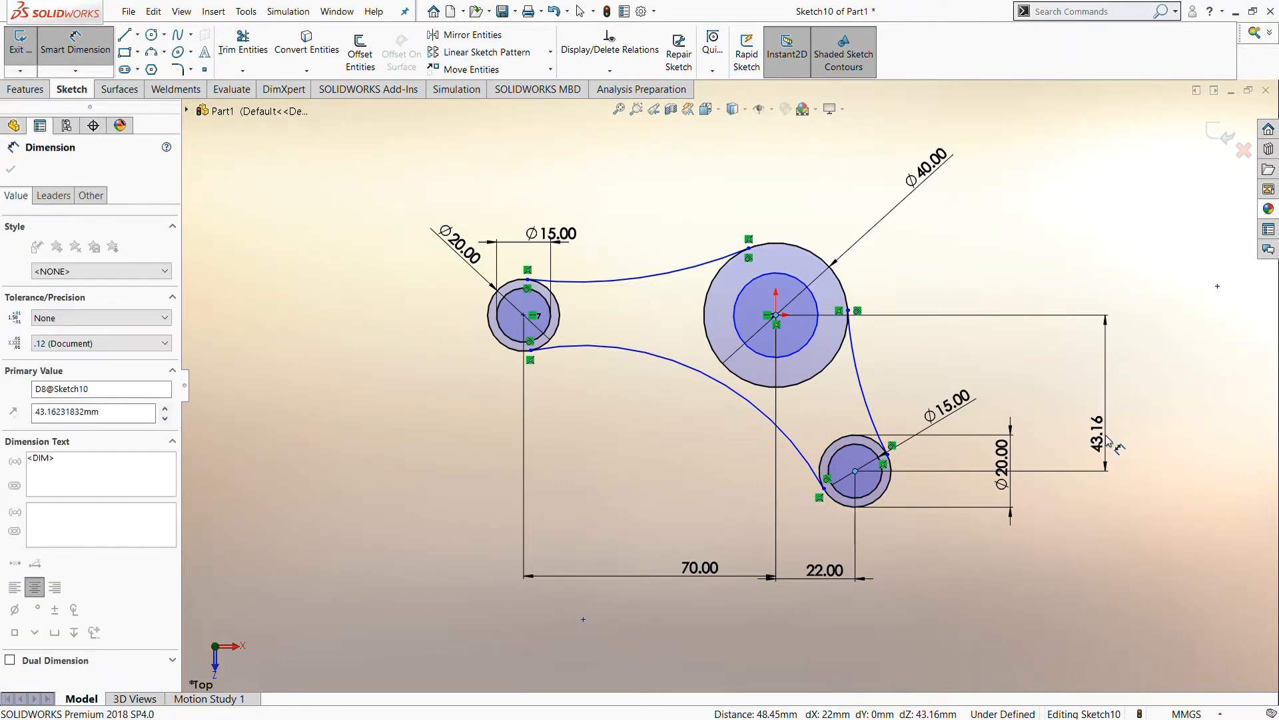
{"action": "left_click", "coordinate": [1110, 441]}
{"action": "type", "text": "24"}
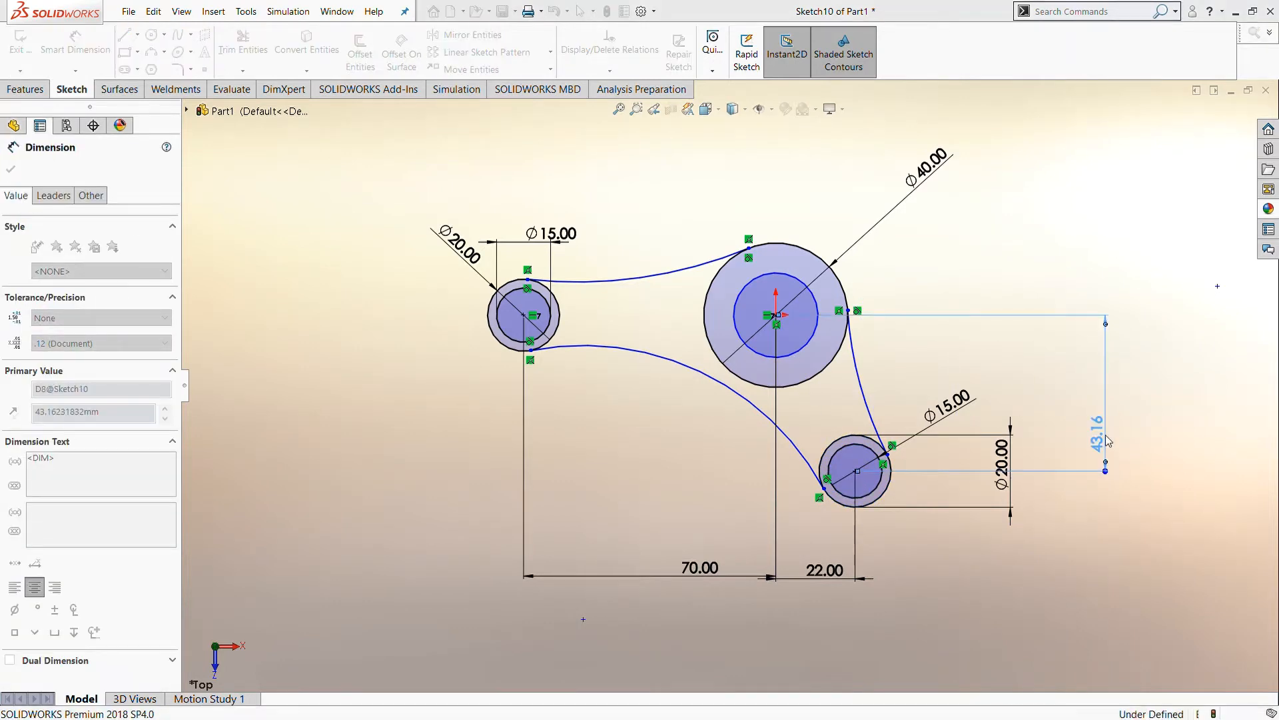
{"action": "key", "text": "Return"}
Step: Dimension the upper connecting arc with an 80 mm radius
{"action": "scroll", "coordinate": [896, 385], "scroll_direction": "down", "scroll_amount": 1}
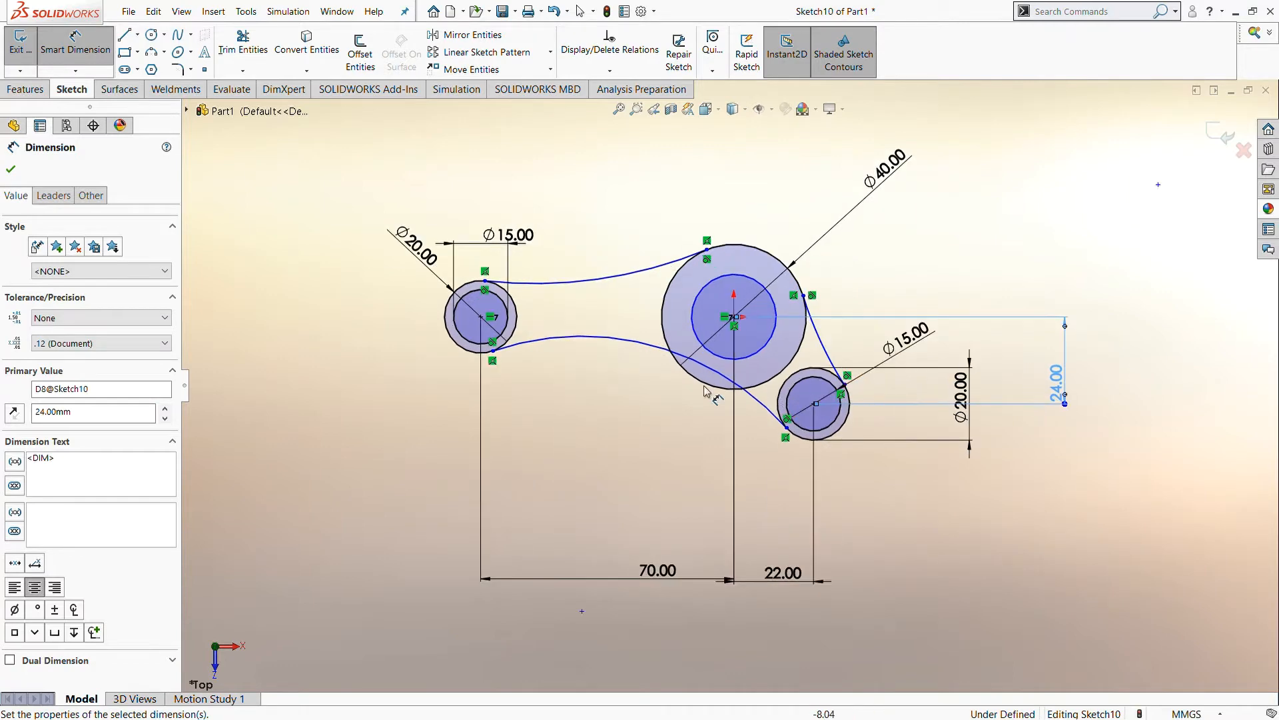
{"action": "scroll", "coordinate": [705, 386], "scroll_direction": "up", "scroll_amount": 2}
{"action": "scroll", "coordinate": [706, 386], "scroll_direction": "down", "scroll_amount": 1}
{"action": "scroll", "coordinate": [614, 414], "scroll_direction": "down", "scroll_amount": 1}
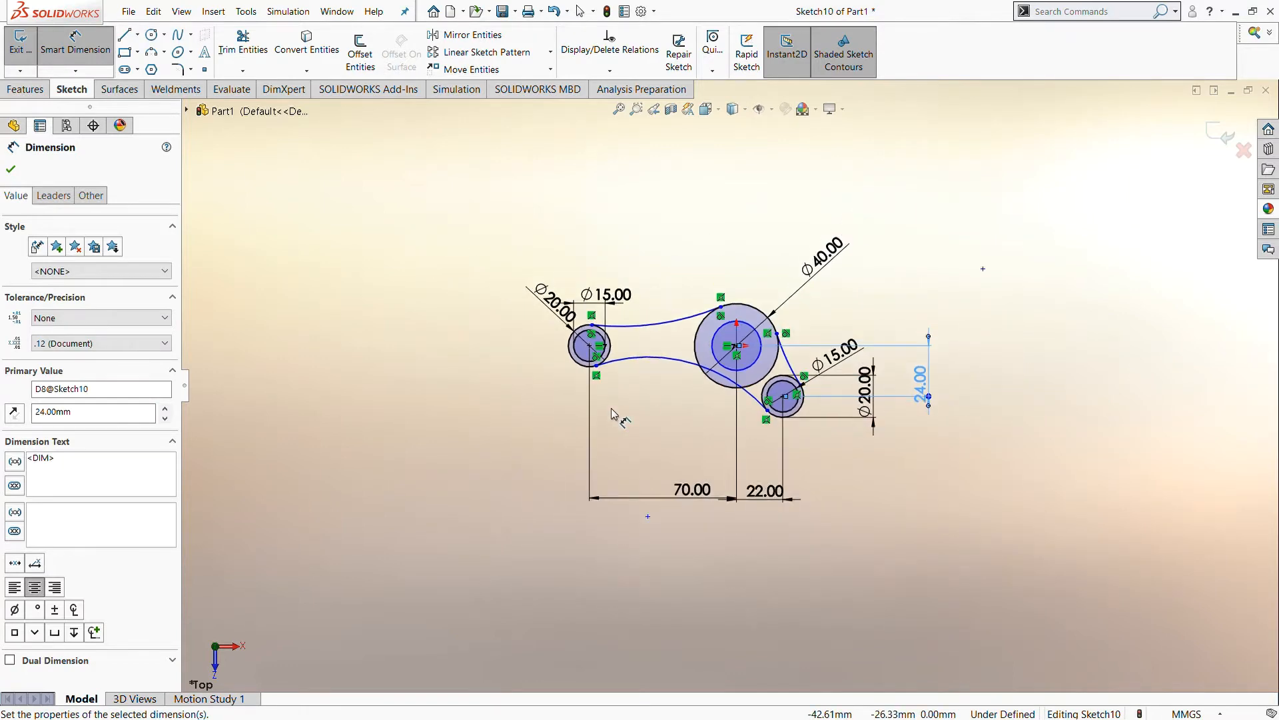
{"action": "left_click", "coordinate": [719, 255]}
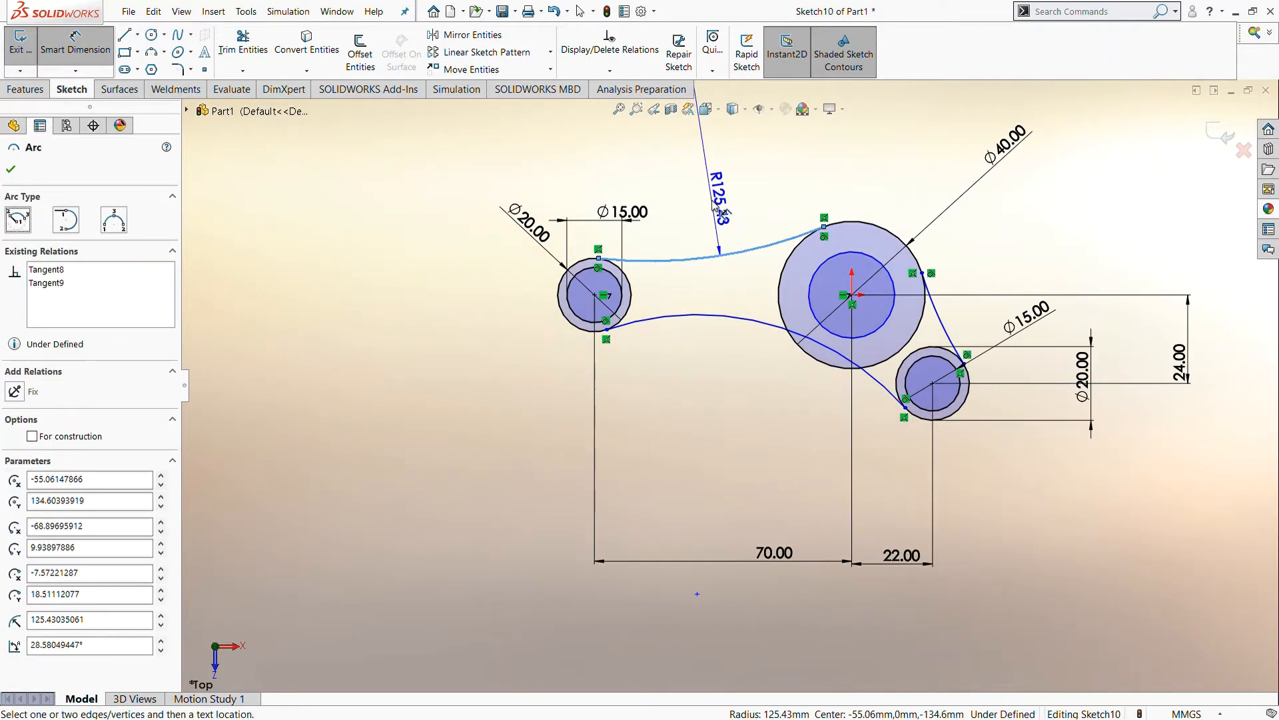
{"action": "scroll", "coordinate": [713, 208], "scroll_direction": "up", "scroll_amount": 2}
{"action": "left_click", "coordinate": [716, 206]}
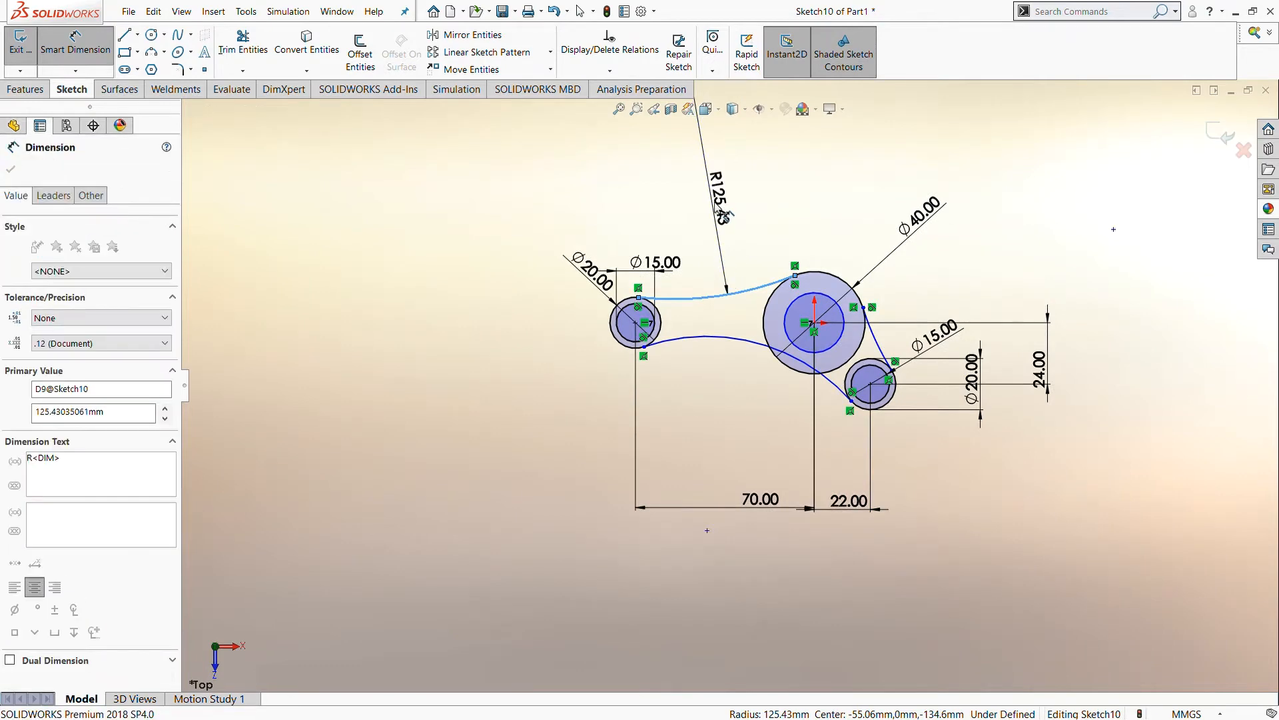
{"action": "type", "text": "80"}
{"action": "key", "text": "Return"}
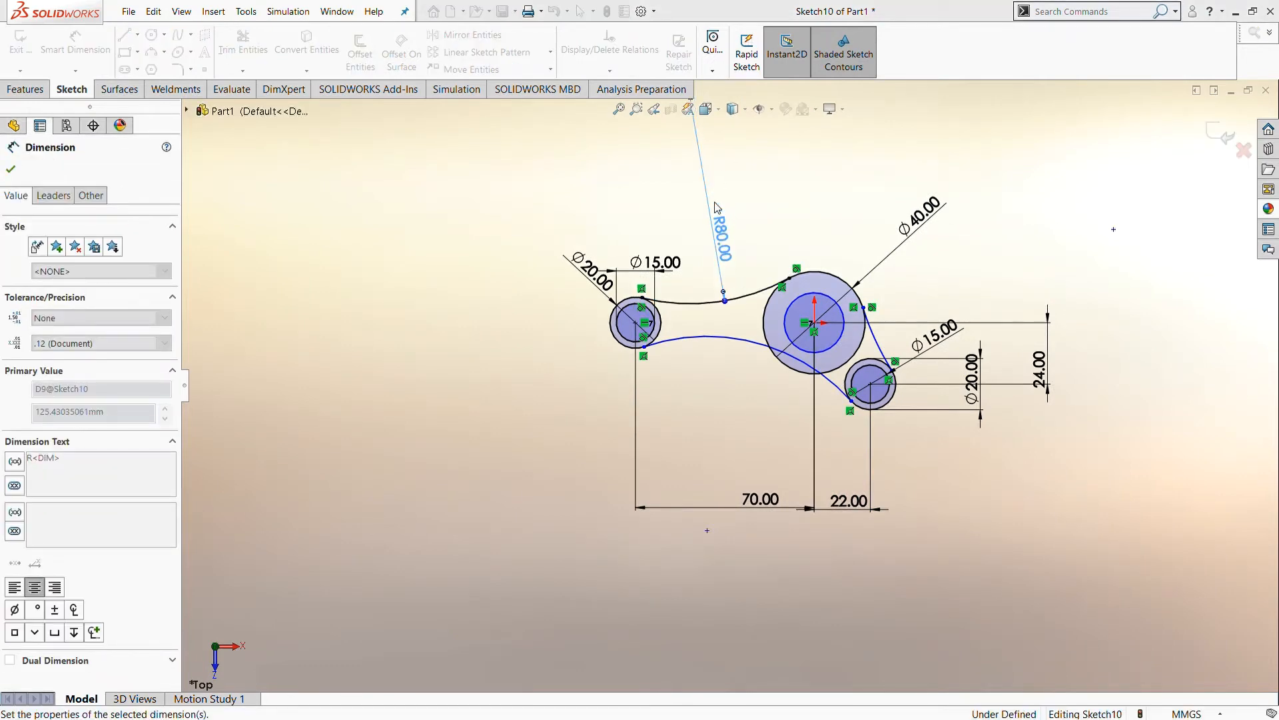
Step: Dimension the right-hand connecting arc with an 80 mm radius
{"action": "scroll", "coordinate": [860, 338], "scroll_direction": "down", "scroll_amount": 2}
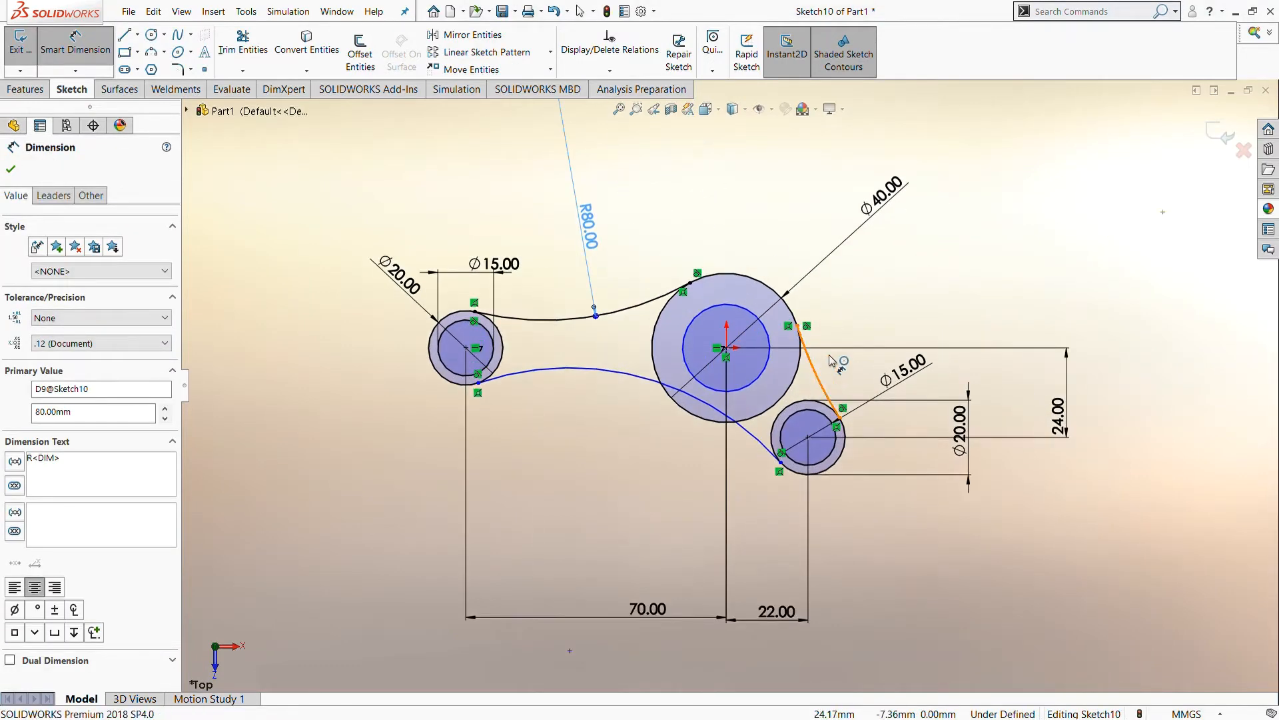
{"action": "left_click", "coordinate": [844, 363]}
{"action": "left_click", "coordinate": [869, 322]}
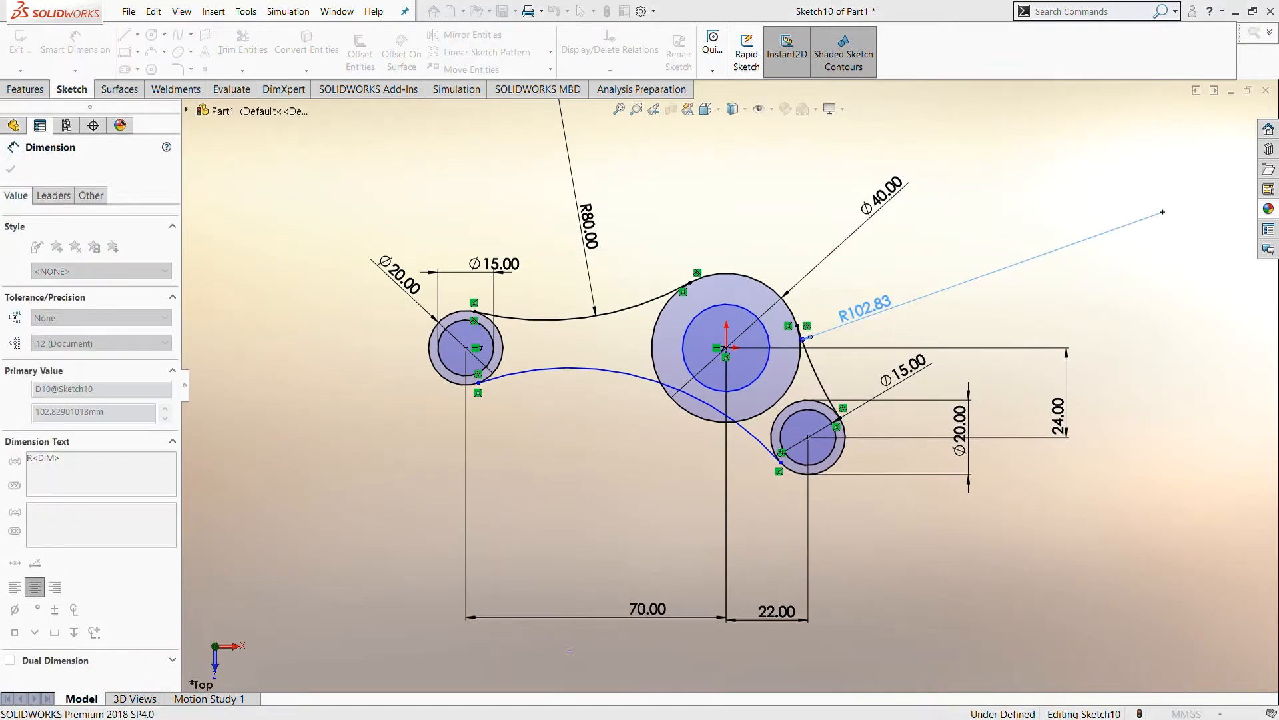
{"action": "type", "text": "80"}
{"action": "key", "text": "Return"}
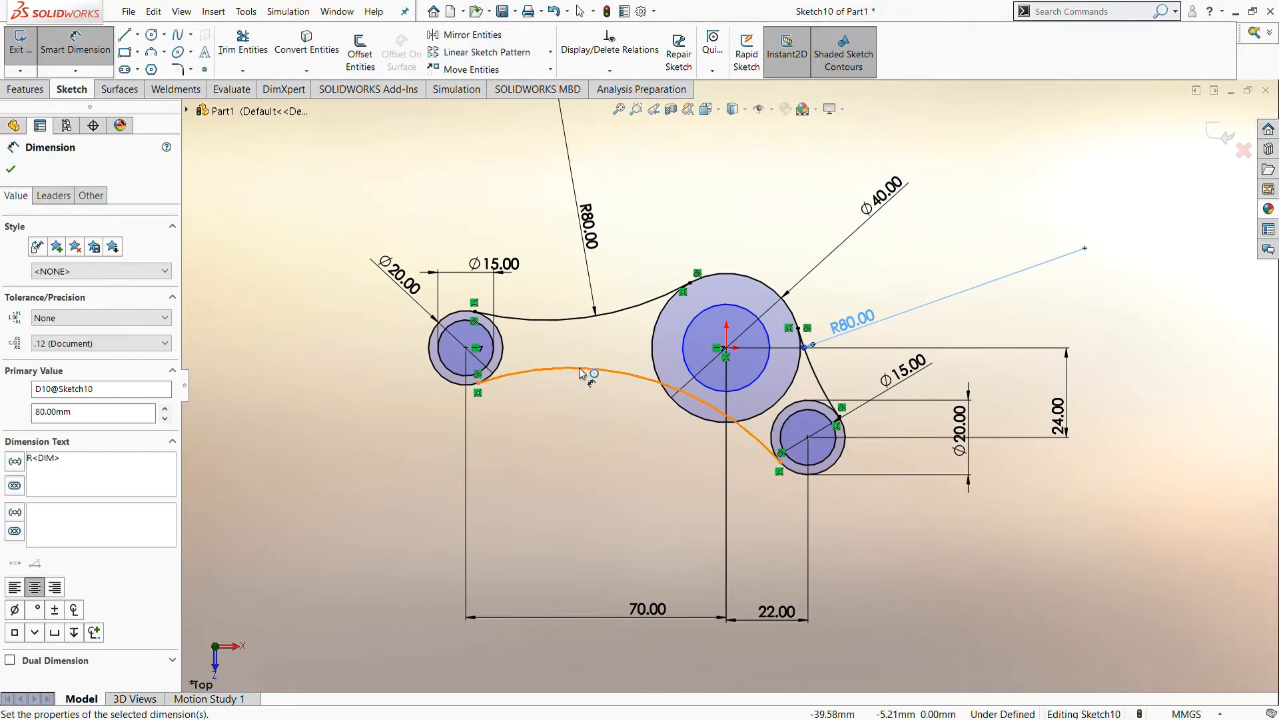
Step: Dimension the lower connecting arc with an 80 mm radius and revise that radius to 120 mm
{"action": "left_click", "coordinate": [540, 374]}
{"action": "left_click", "coordinate": [609, 476]}
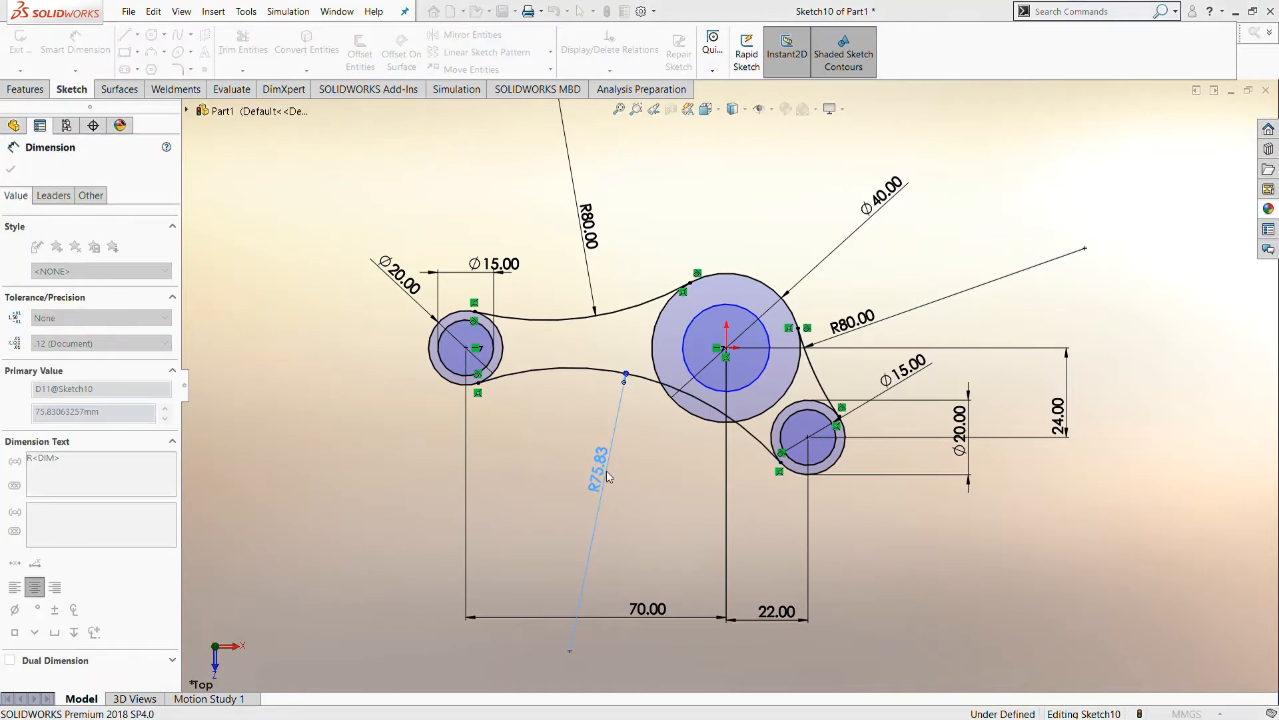
{"action": "type", "text": "80"}
{"action": "key", "text": "Return"}
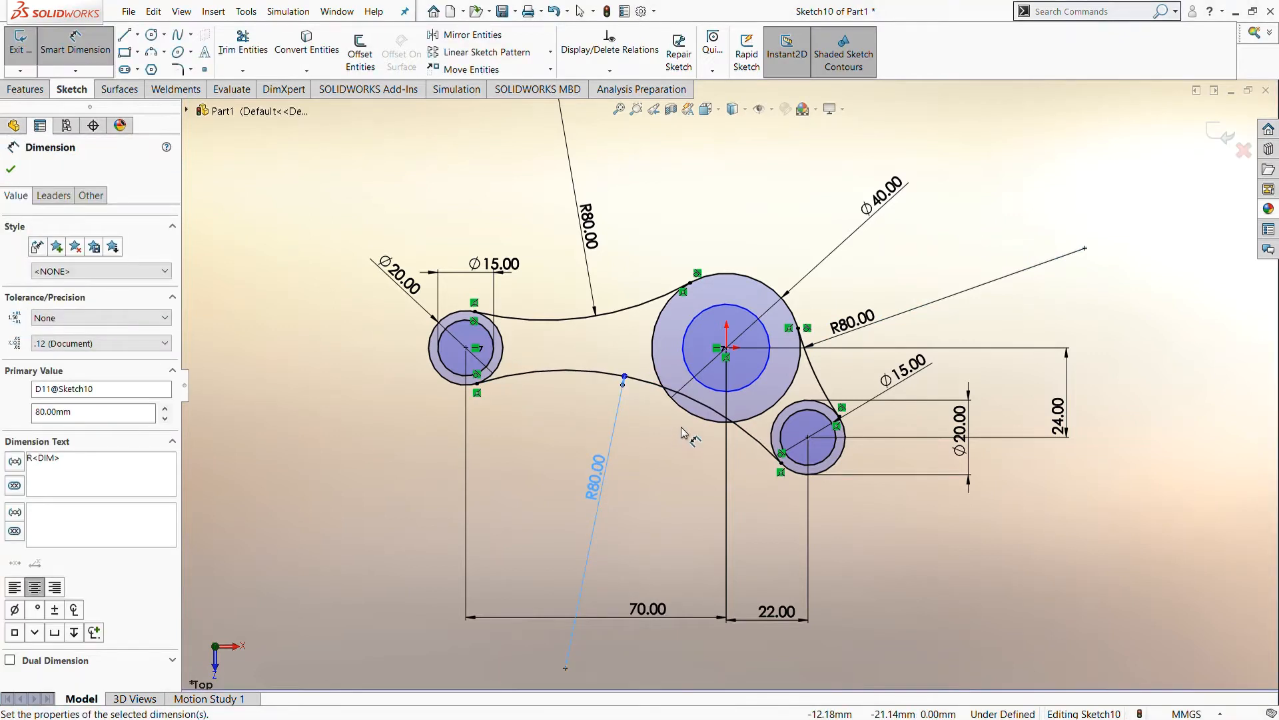
{"action": "key", "text": "Escape"}
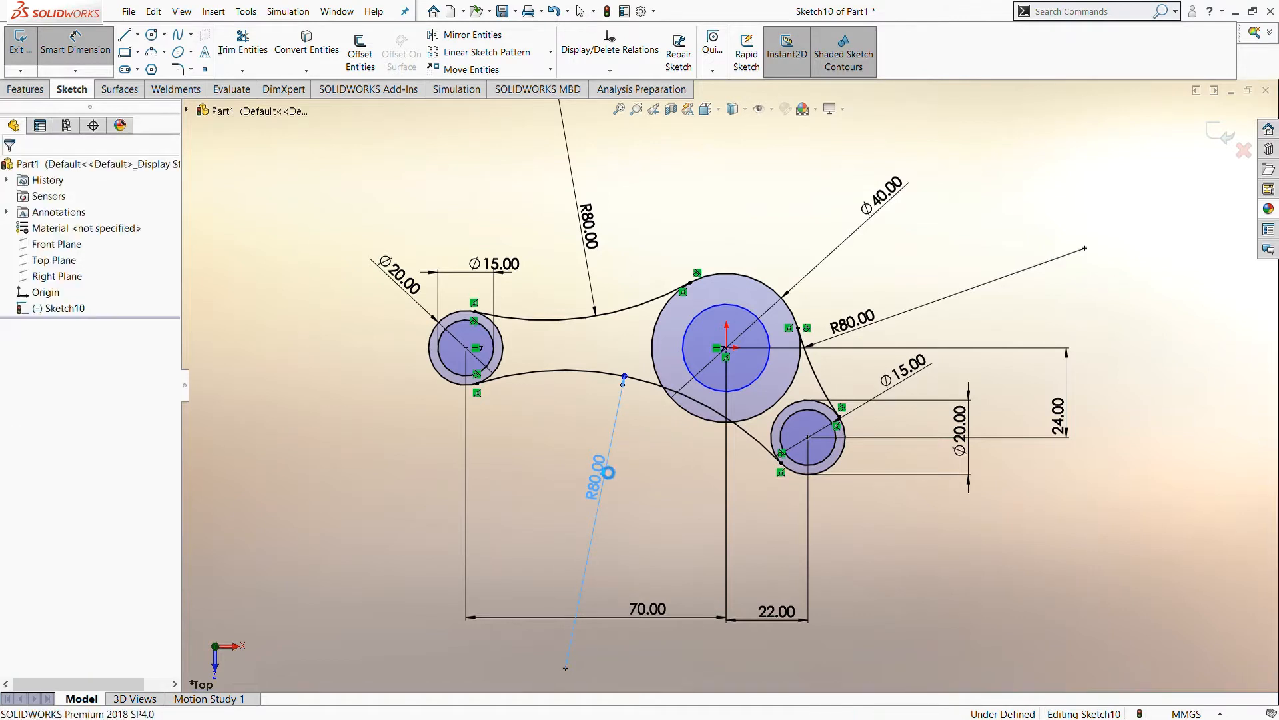
{"action": "left_click", "coordinate": [609, 467]}
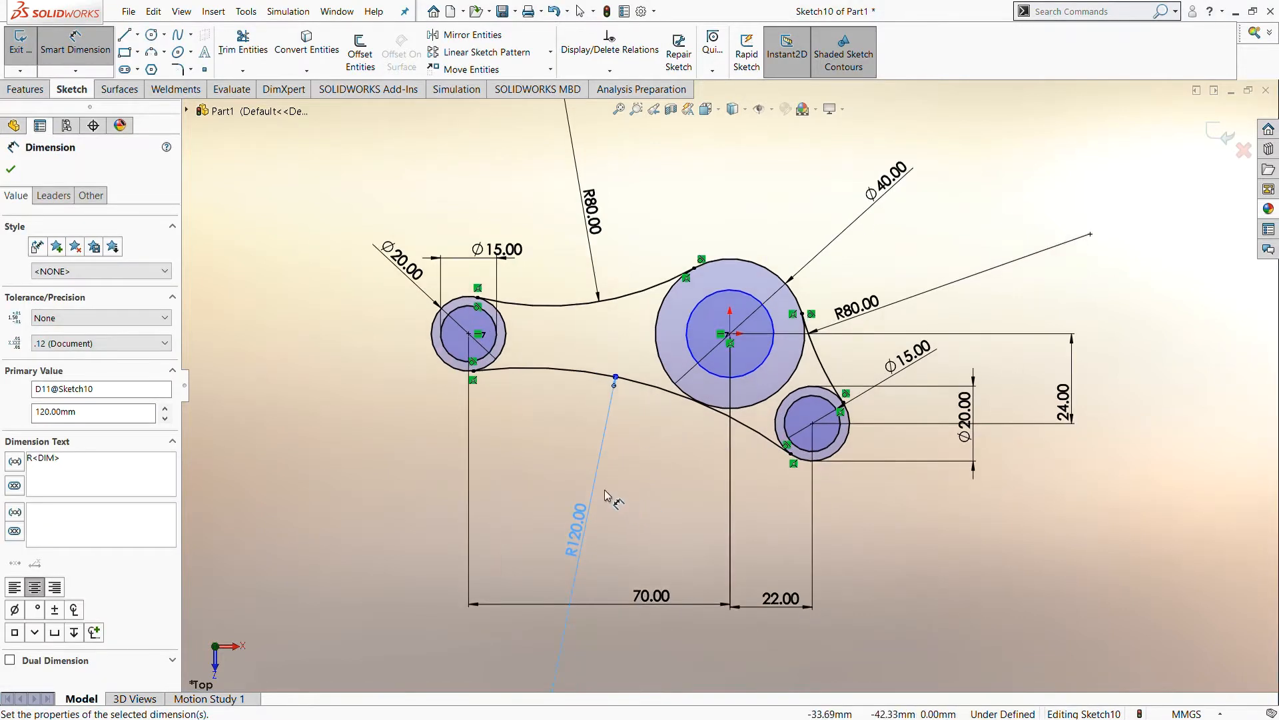
Step: Dimension the inner circle of the central hub to a 30 mm diameter
{"action": "left_click", "coordinate": [739, 296]}
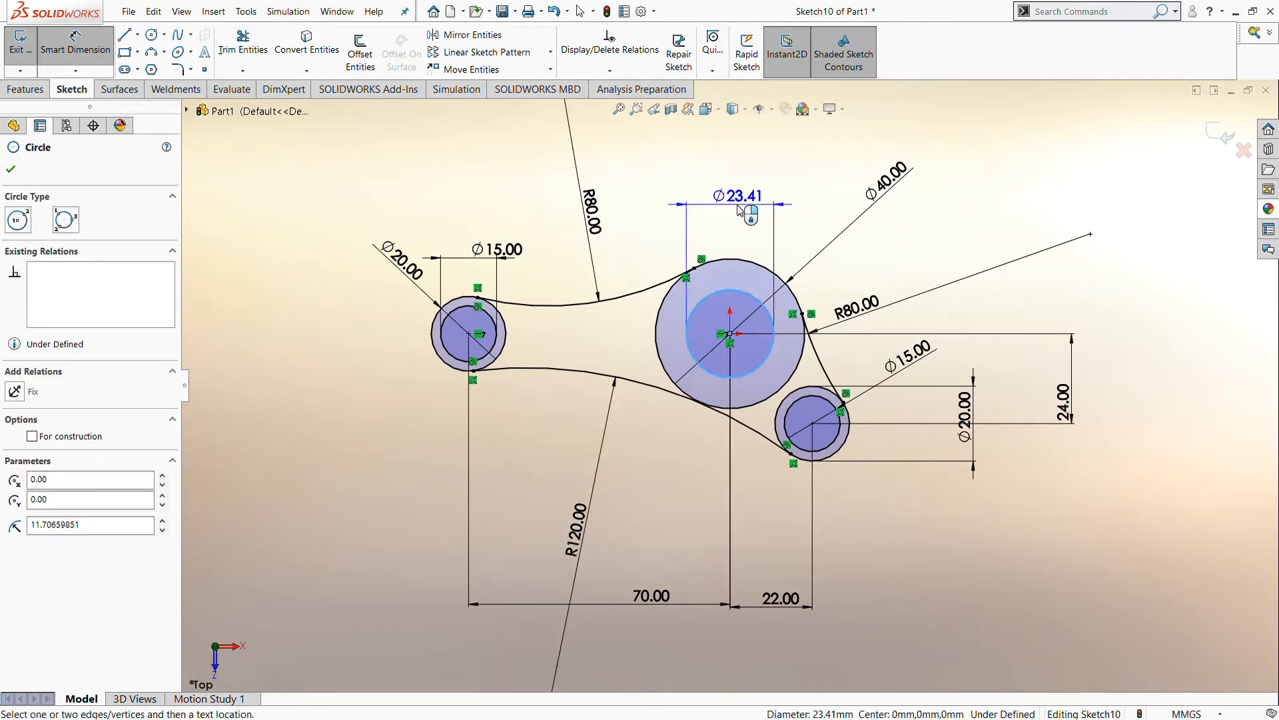
{"action": "left_click", "coordinate": [737, 194]}
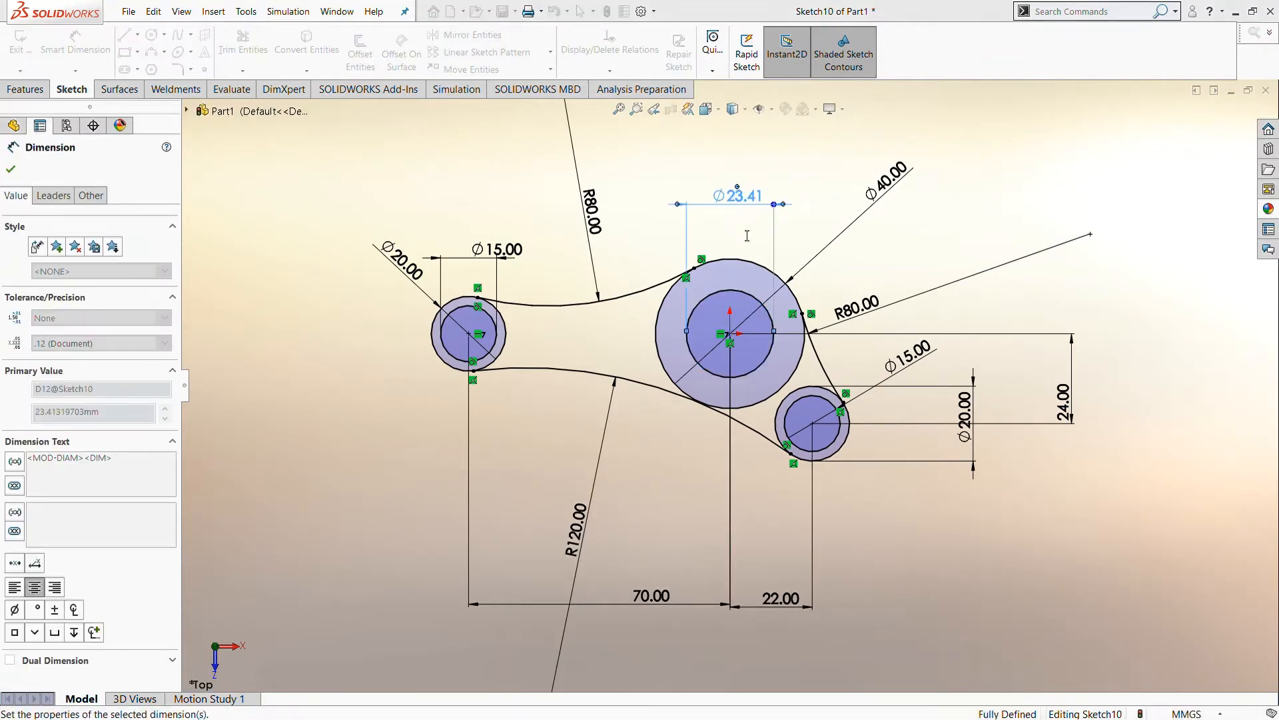
{"action": "type", "text": "30"}
{"action": "key", "text": "Return"}
{"action": "scroll", "coordinate": [551, 560], "scroll_direction": "up", "scroll_amount": 2}
{"action": "scroll", "coordinate": [598, 466], "scroll_direction": "down", "scroll_amount": 2}
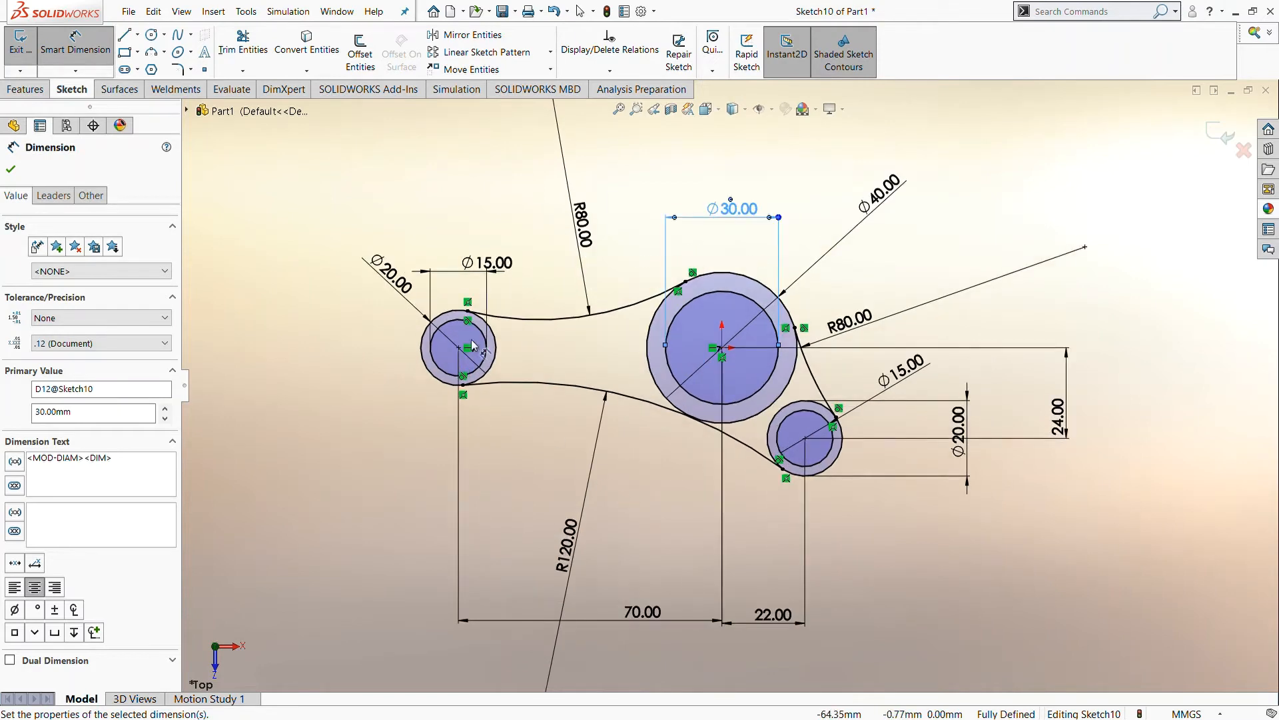
Step: Start a boss extrusion of the link sketch, using the web region between the three hubs as its contour
{"action": "left_click", "coordinate": [186, 385]}
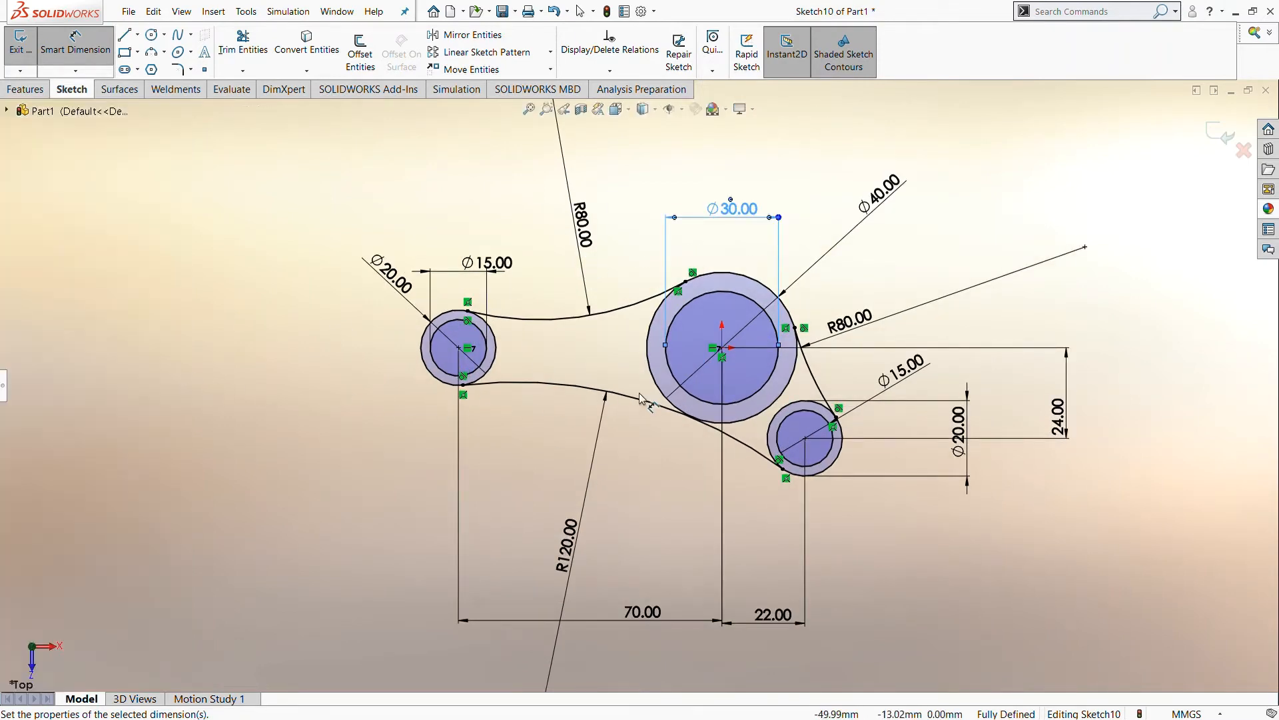
{"action": "scroll", "coordinate": [660, 383], "scroll_direction": "down", "scroll_amount": 3}
{"action": "scroll", "coordinate": [662, 371], "scroll_direction": "up", "scroll_amount": 3}
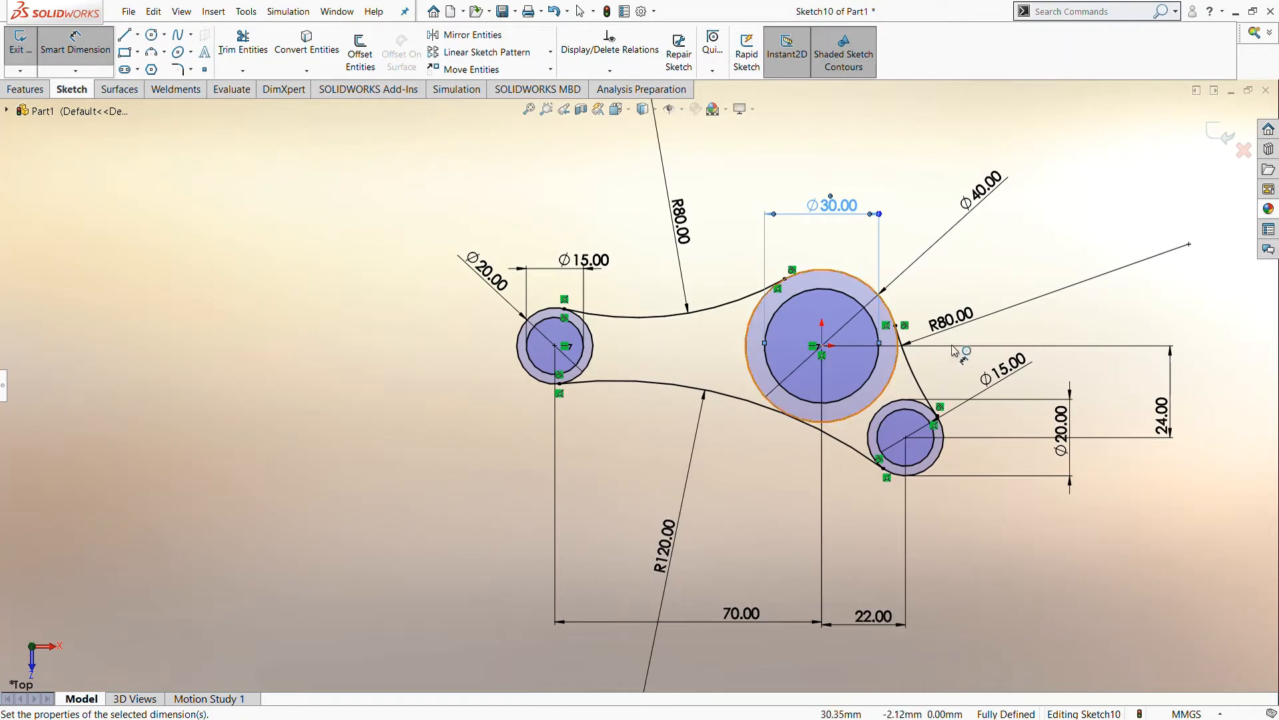
{"action": "left_click", "coordinate": [719, 193]}
{"action": "left_click", "coordinate": [18, 42]}
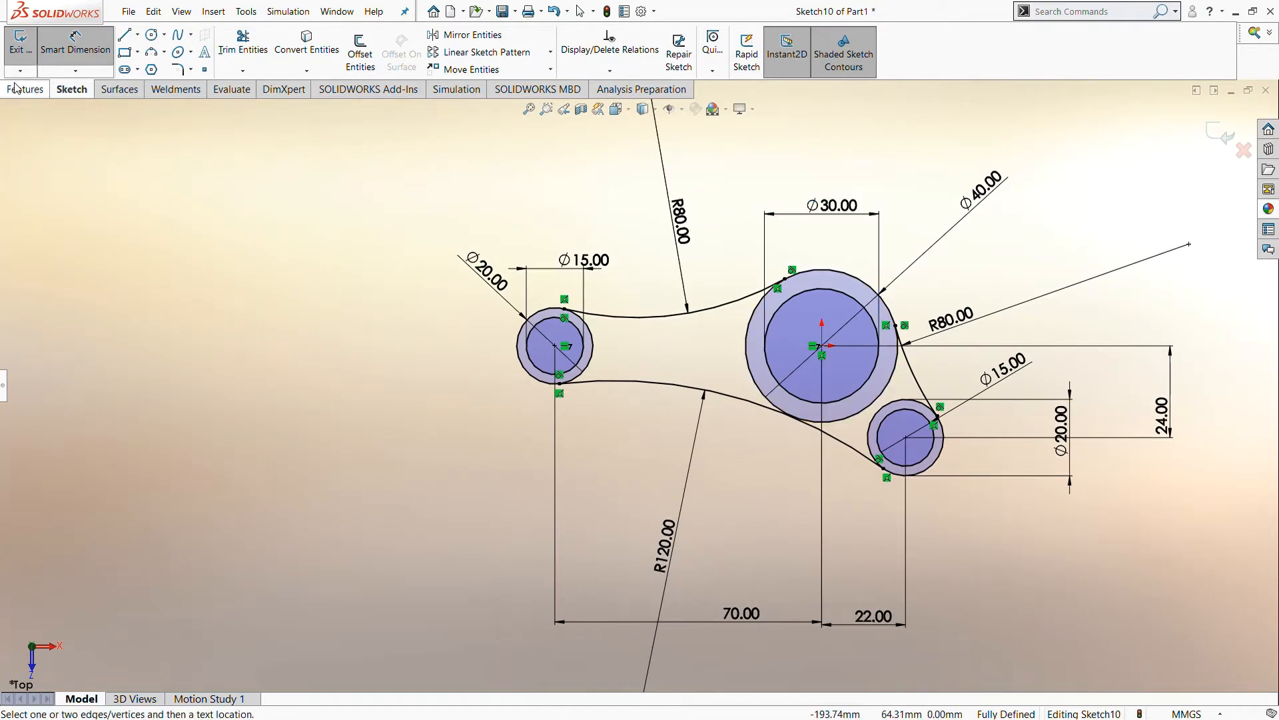
{"action": "left_click", "coordinate": [27, 50]}
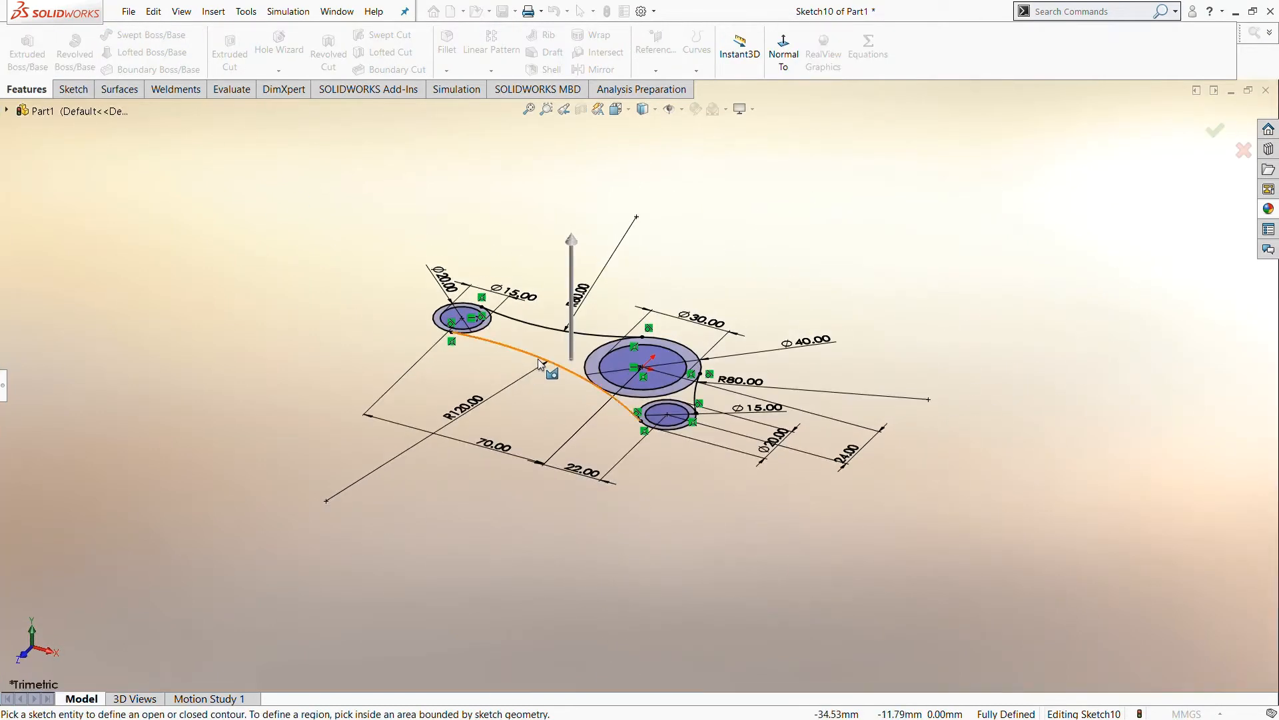
{"action": "left_click", "coordinate": [560, 353]}
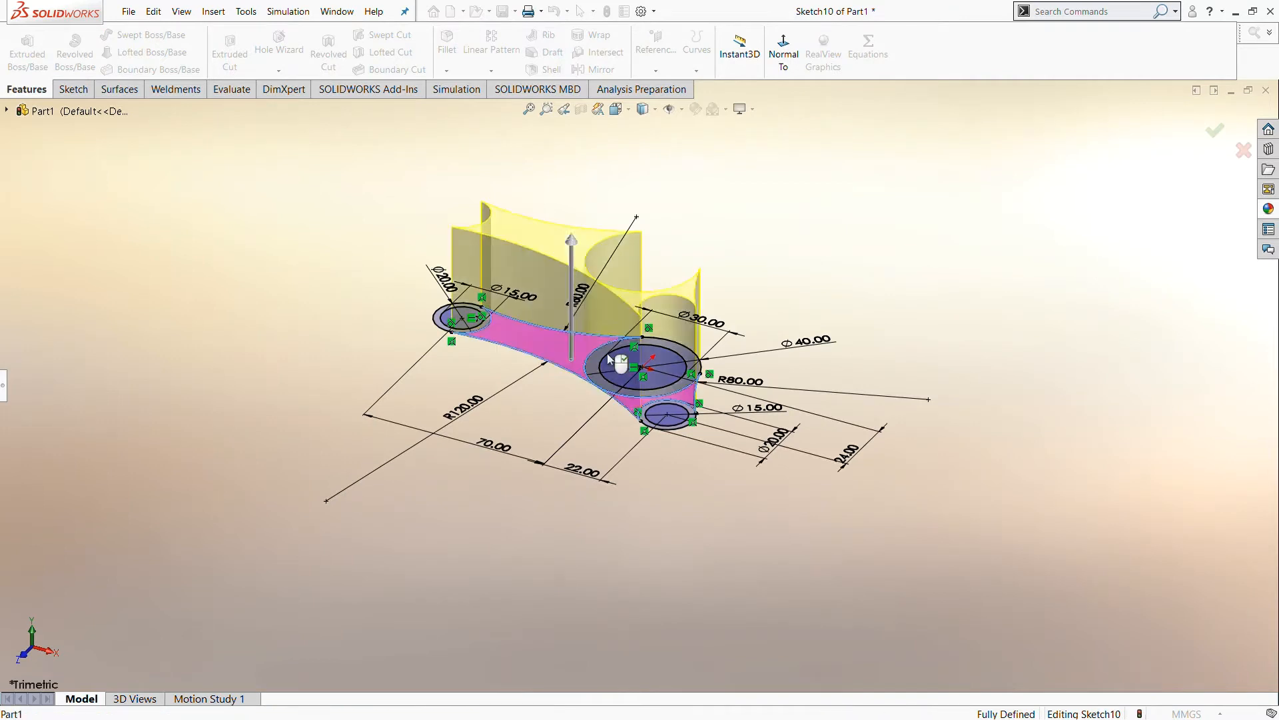
{"action": "left_click", "coordinate": [5, 386]}
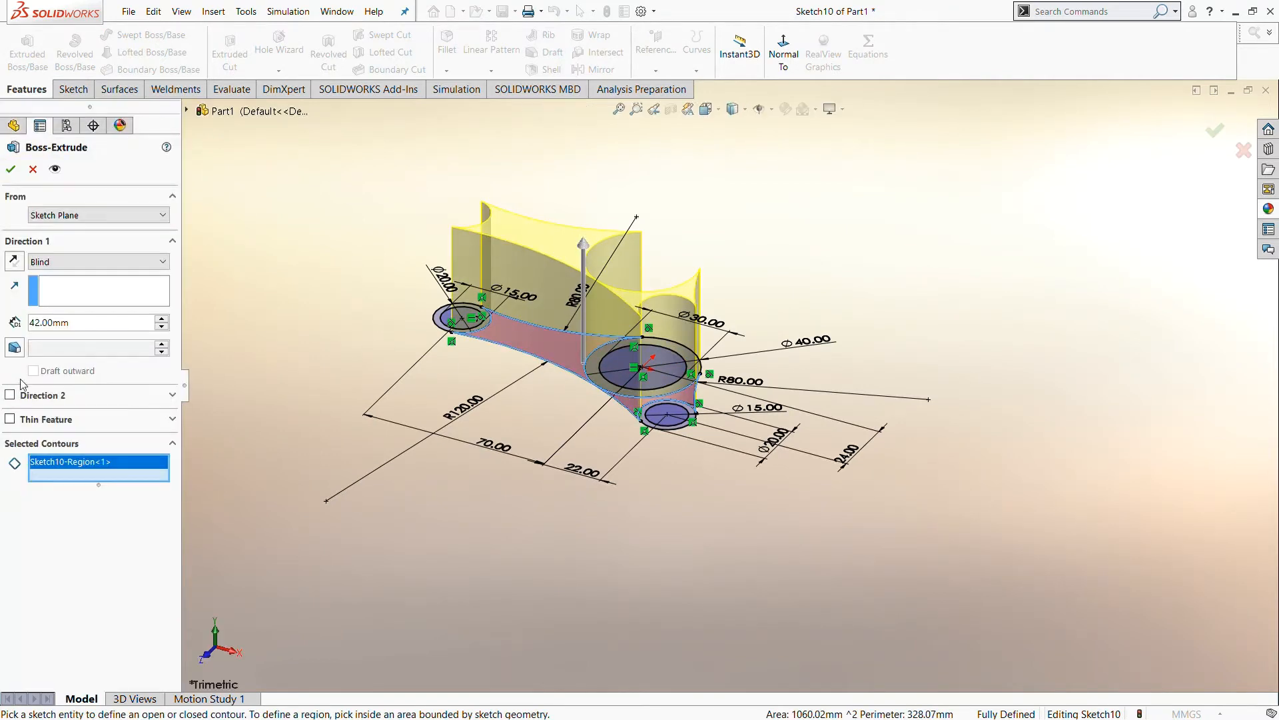
Step: Set the web extrusion's blind depth to 12 mm and create the feature
{"action": "left_click", "coordinate": [83, 327]}
{"action": "type", "text": "12"}
{"action": "key", "text": "Return"}
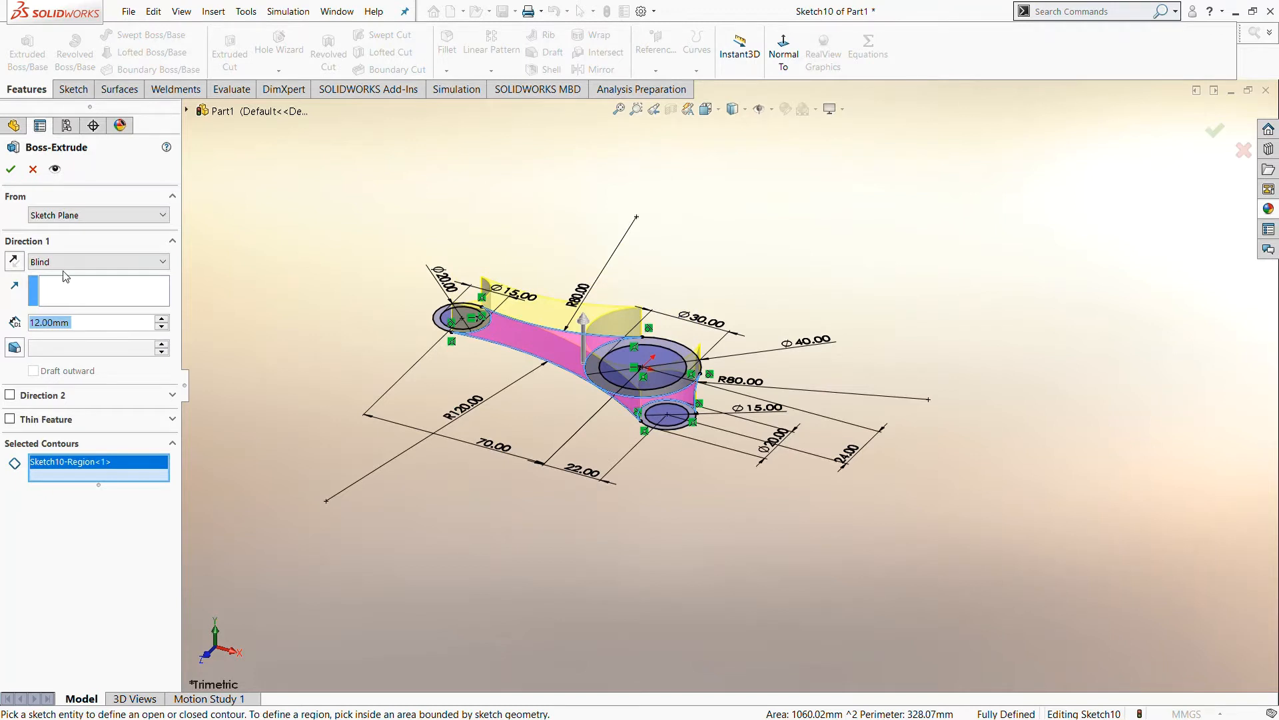
{"action": "left_click", "coordinate": [11, 171]}
{"action": "middle_click_drag", "start_coordinate": [662, 509], "coordinate": [620, 584]}
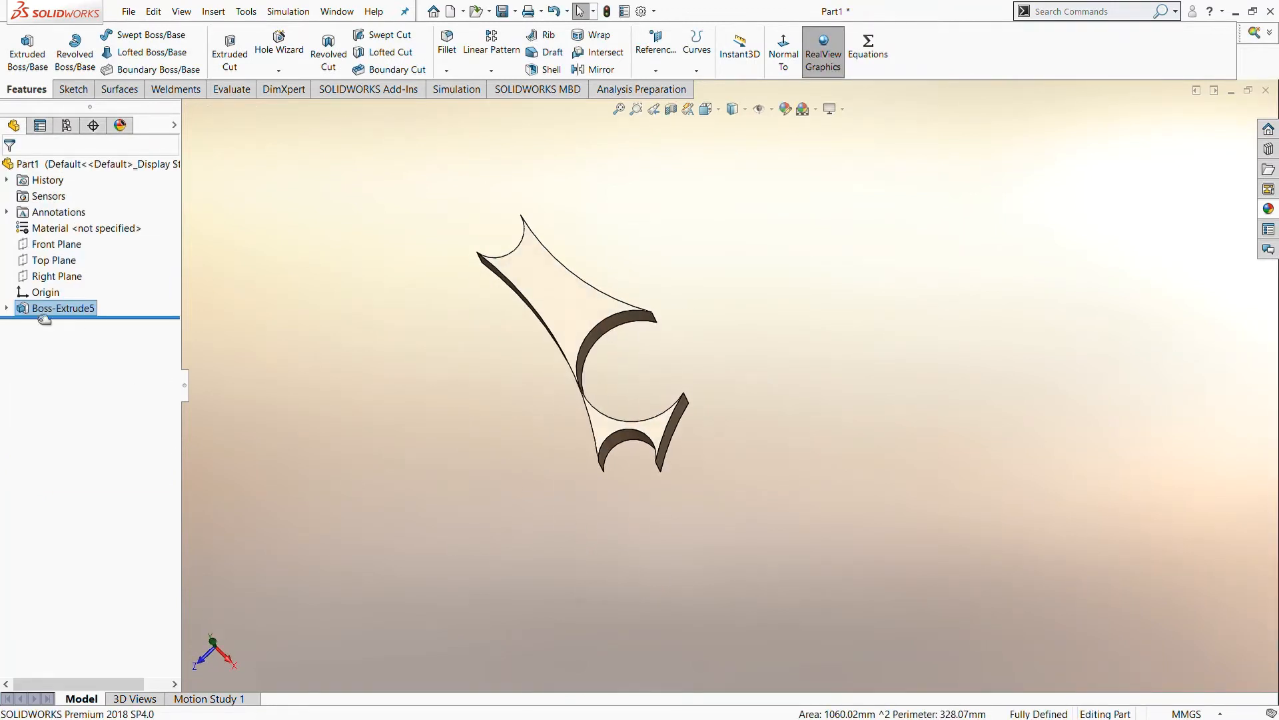
Step: Show the profile sketch contained in the web extrusion so its hub circles can be reused
{"action": "left_click", "coordinate": [6, 309]}
{"action": "left_click", "coordinate": [40, 324]}
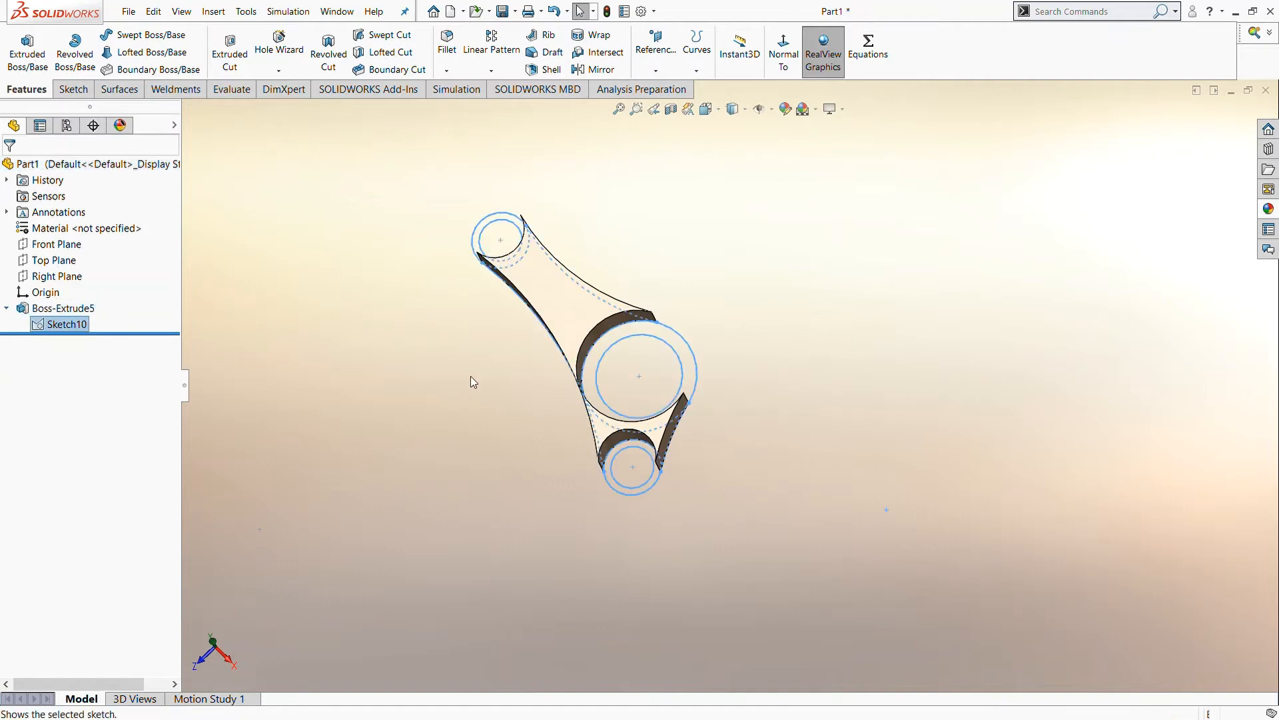
{"action": "left_click", "coordinate": [445, 407]}
{"action": "mouse_move", "coordinate": [444, 407]}
{"action": "middle_mouse_down"}
{"action": "mouse_move", "coordinate": [479, 465]}
{"action": "mouse_move", "coordinate": [360, 251]}
{"action": "middle_mouse_up"}
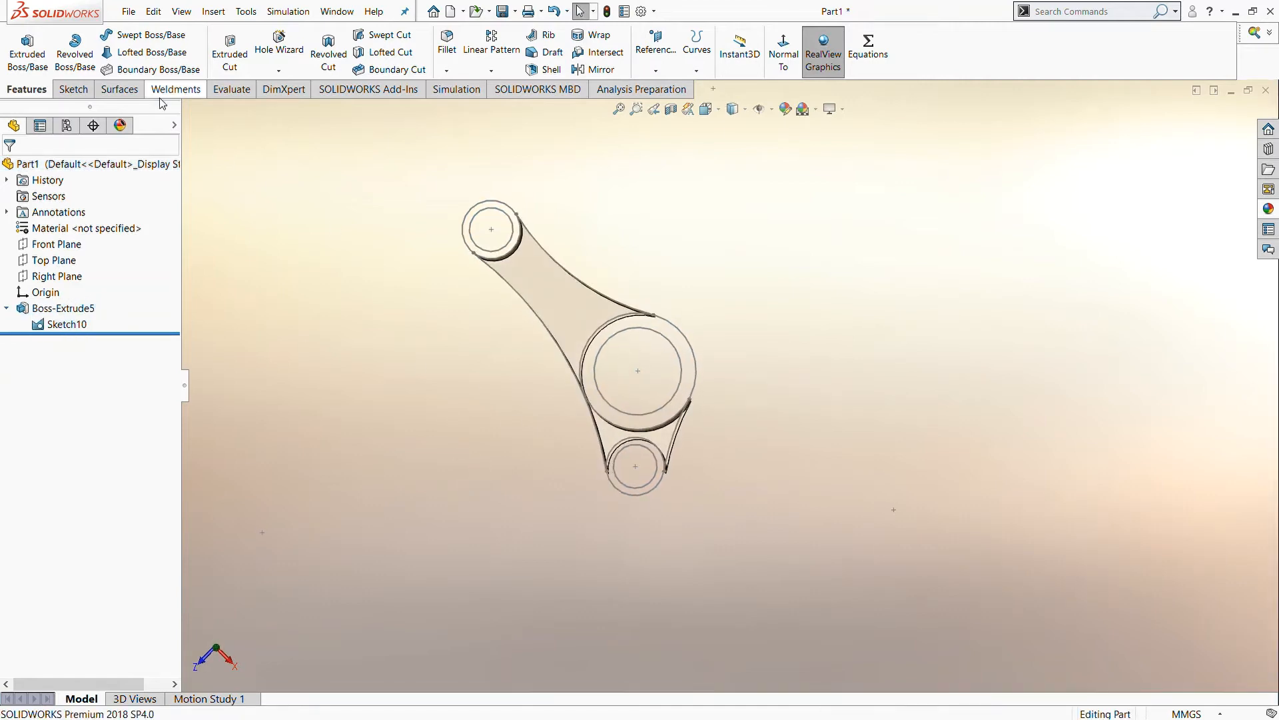
Step: Start another boss extrusion from the shown sketch, selecting the ring between the inner and outer circles of each of the three hubs
{"action": "left_click", "coordinate": [27, 48]}
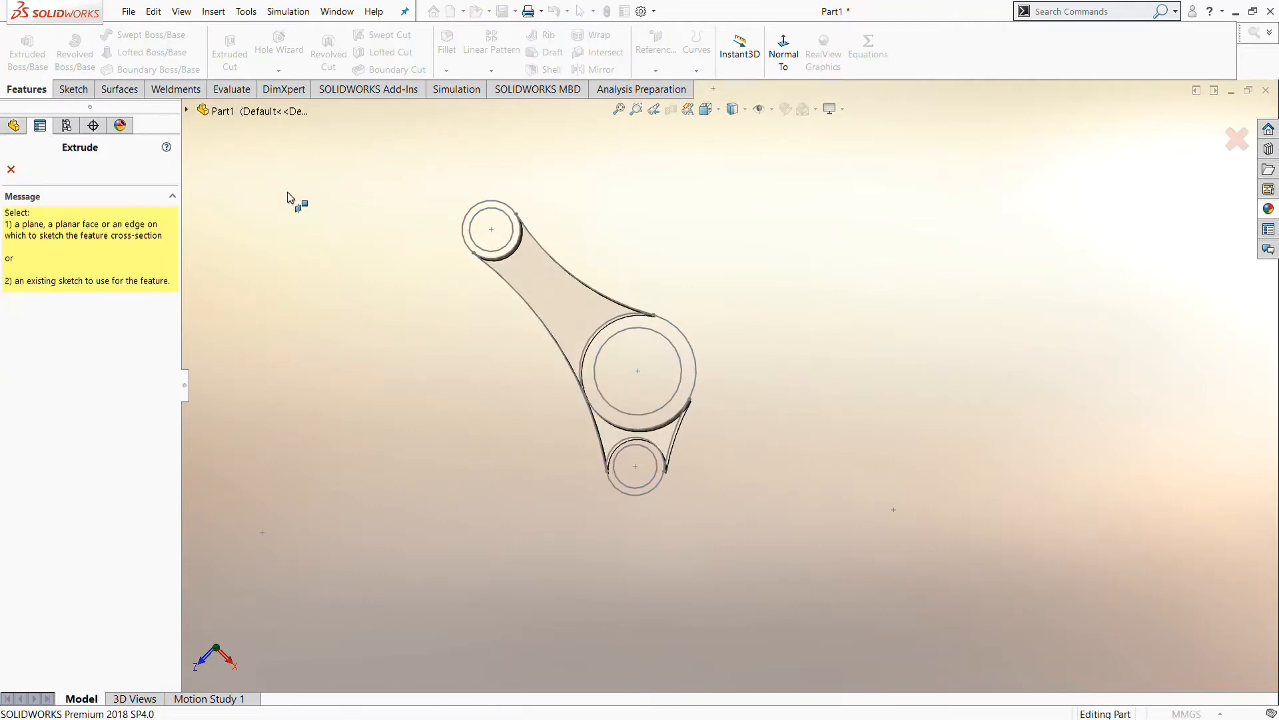
{"action": "left_click", "coordinate": [489, 210]}
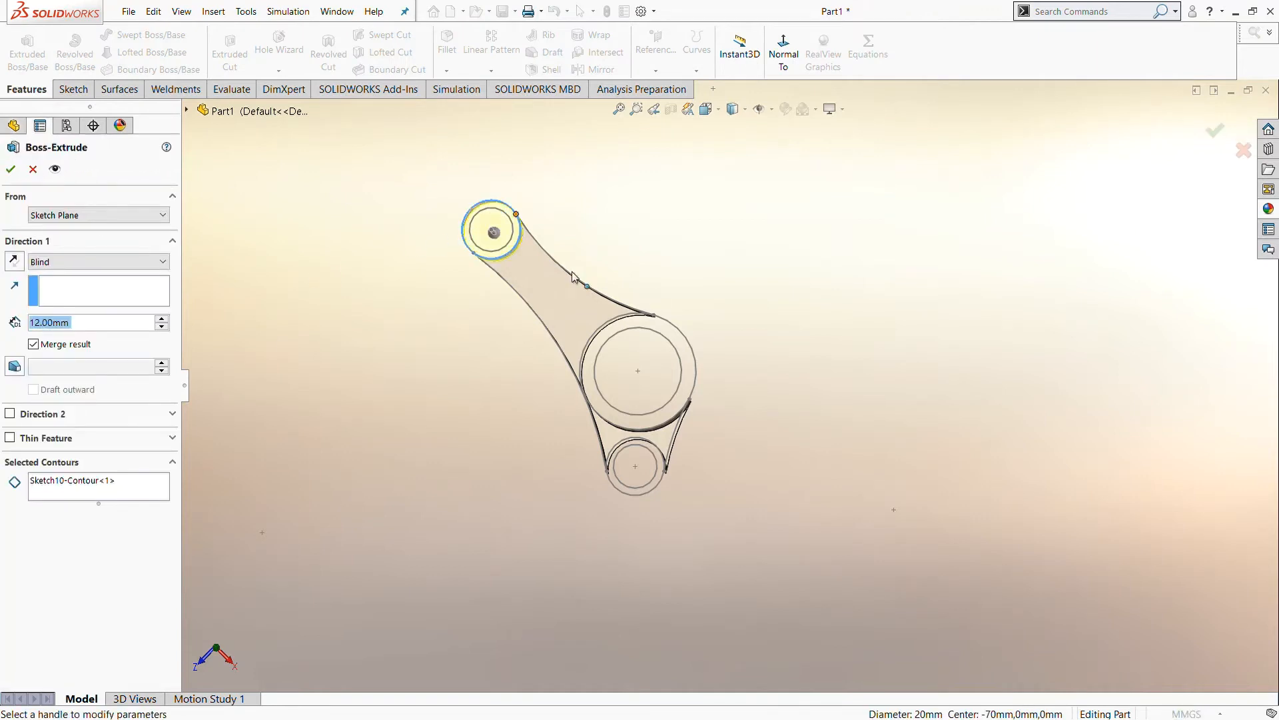
{"action": "left_click", "coordinate": [77, 495]}
{"action": "scroll", "coordinate": [425, 262], "scroll_direction": "down", "scroll_amount": 3}
{"action": "left_click", "coordinate": [561, 220]}
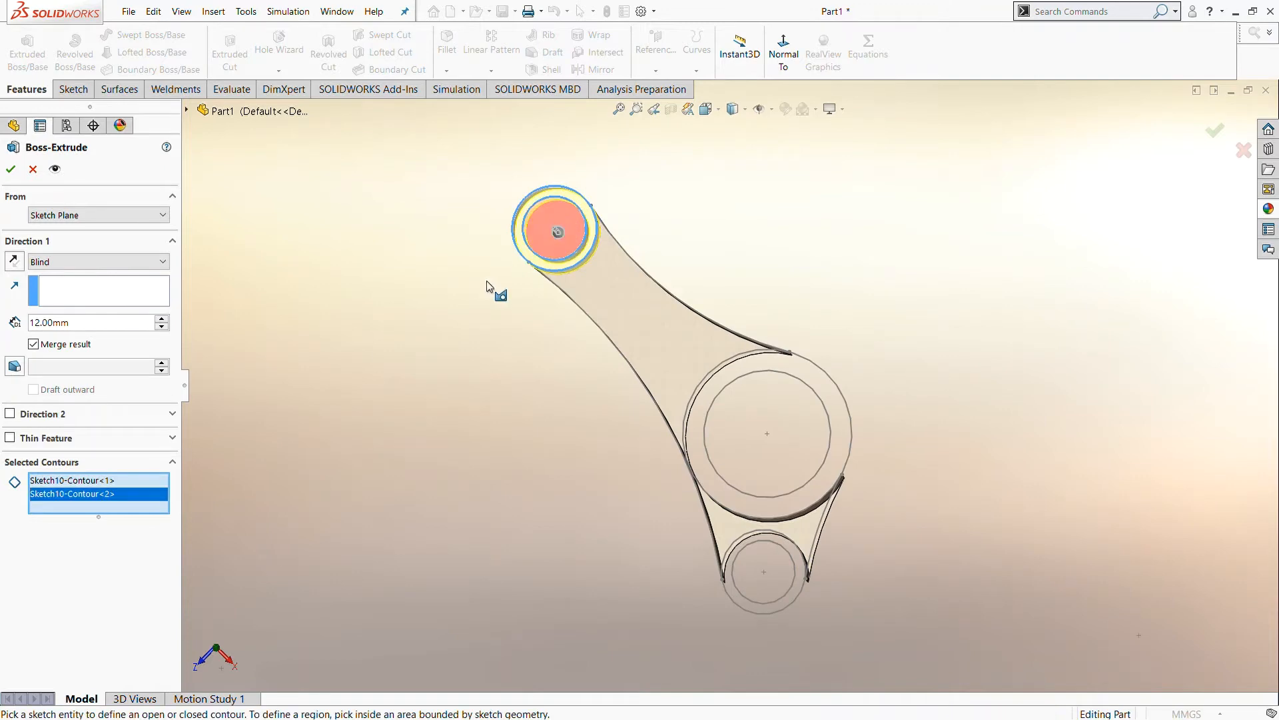
{"action": "mouse_move", "coordinate": [481, 361]}
{"action": "middle_mouse_down"}
{"action": "mouse_move", "coordinate": [406, 402]}
{"action": "mouse_move", "coordinate": [465, 378]}
{"action": "middle_mouse_up"}
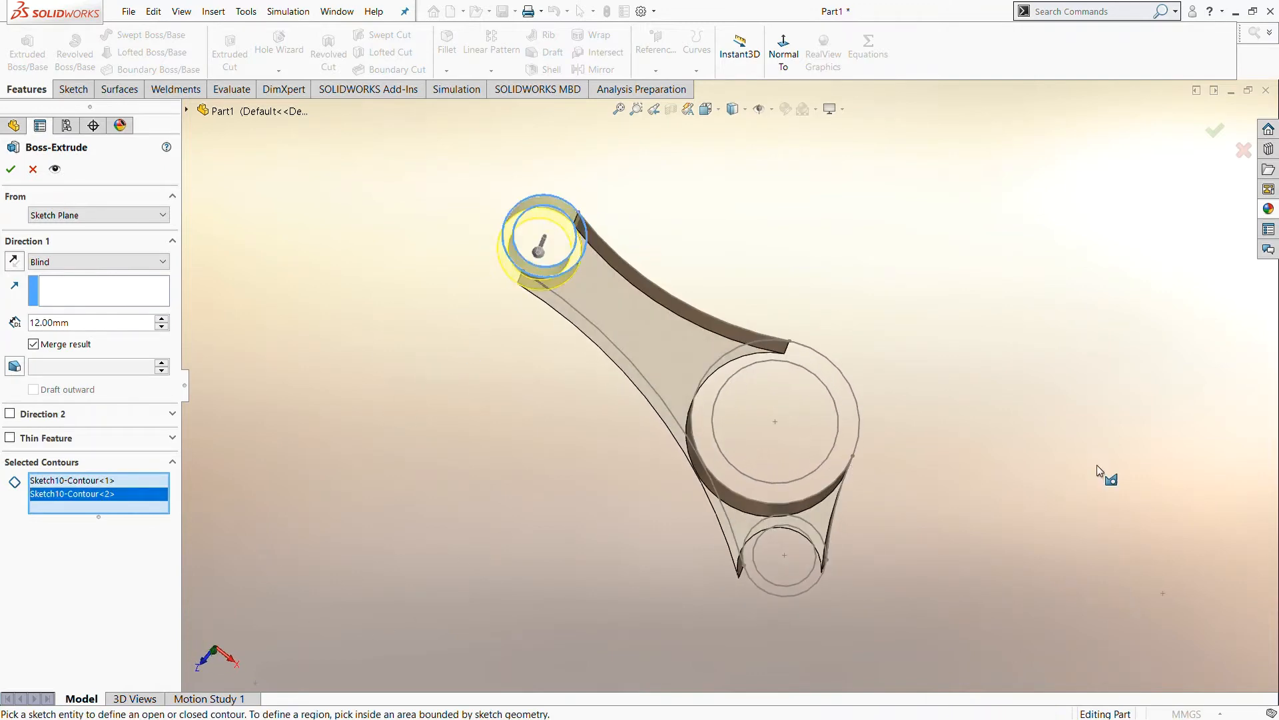
{"action": "left_click", "coordinate": [848, 430]}
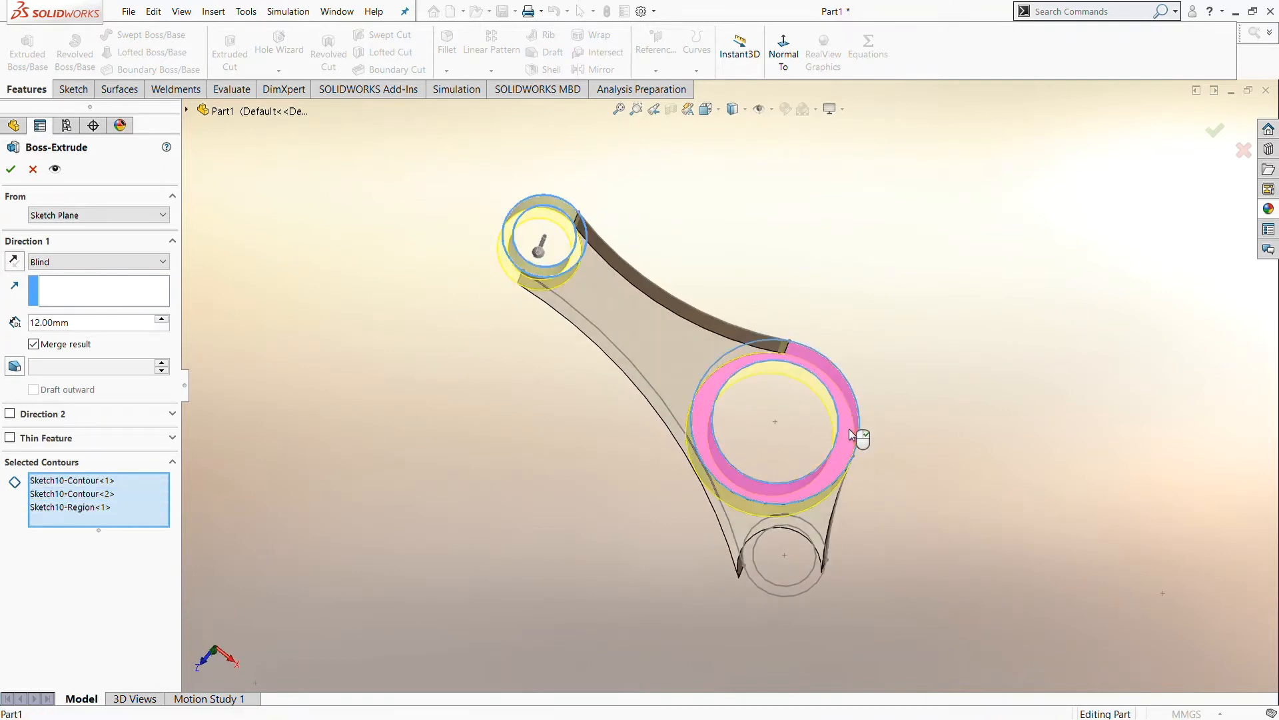
{"action": "left_click", "coordinate": [809, 581]}
{"action": "mouse_move", "coordinate": [257, 483]}
{"action": "middle_mouse_down"}
{"action": "mouse_move", "coordinate": [486, 438]}
{"action": "mouse_move", "coordinate": [463, 299]}
{"action": "middle_mouse_up"}
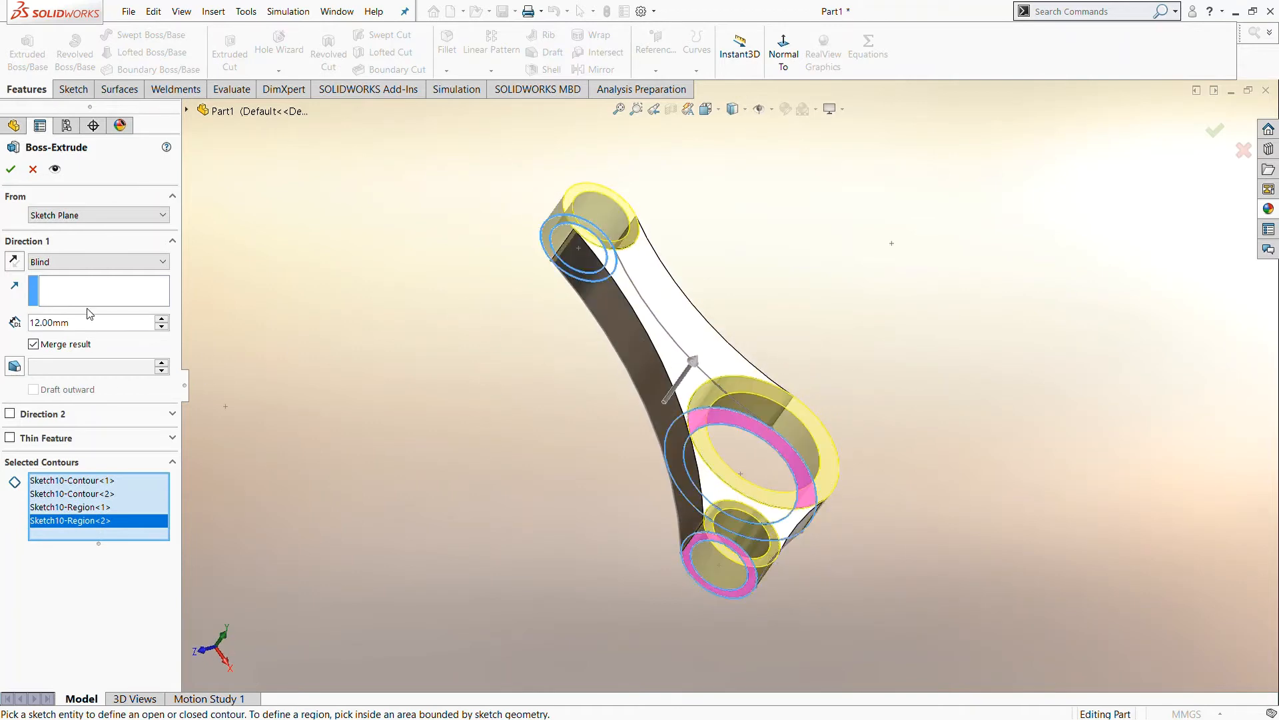
Step: Set the hub rings' blind extrusion depth to 20 mm and create the feature
{"action": "left_click", "coordinate": [99, 327]}
{"action": "type", "text": "20"}
{"action": "key", "text": "Return"}
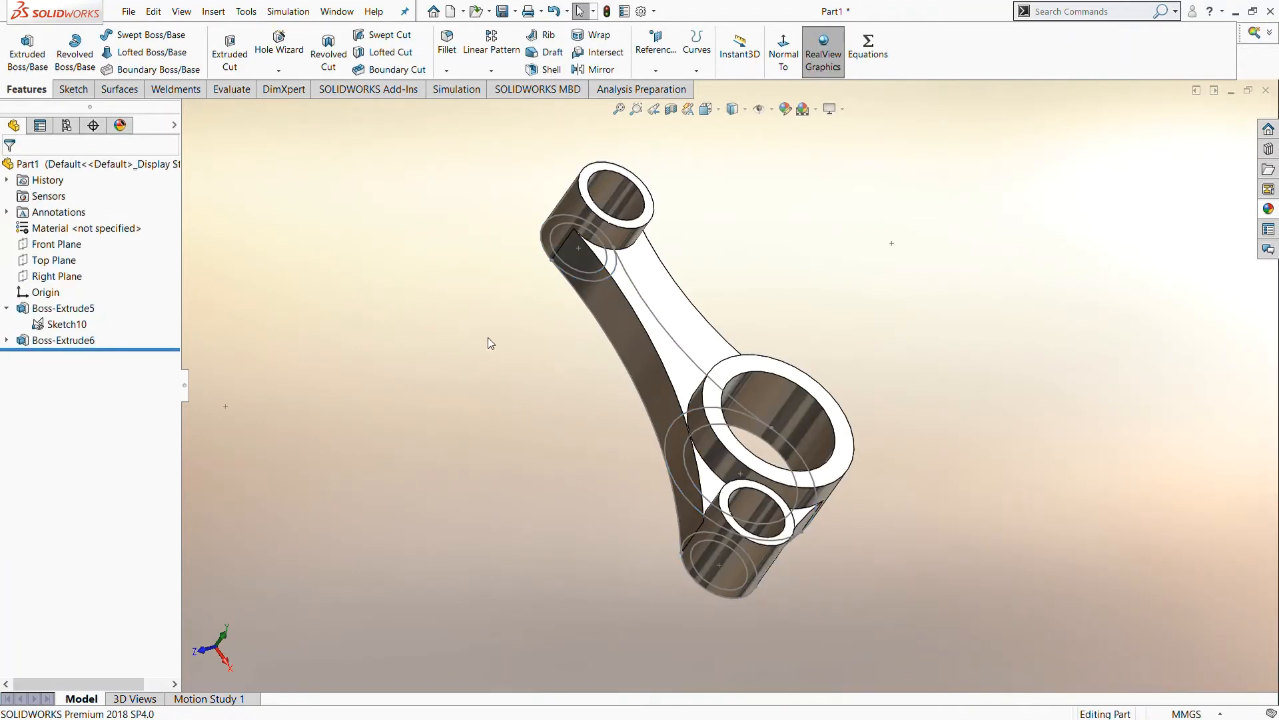
{"action": "middle_click_drag", "start_coordinate": [485, 340], "coordinate": [551, 286]}
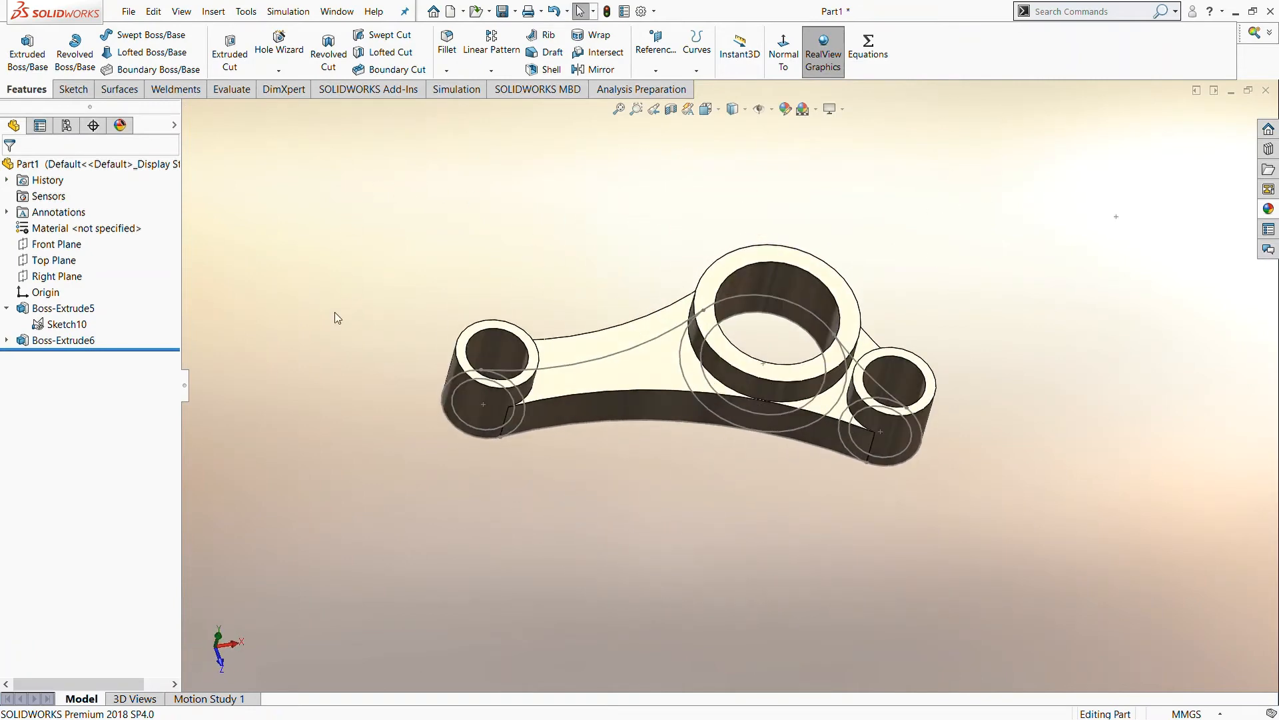
Step: Start a sketch on the Top Plane and offset the upper connecting arc 3 mm inward
{"action": "left_click", "coordinate": [61, 257]}
{"action": "left_click", "coordinate": [61, 251]}
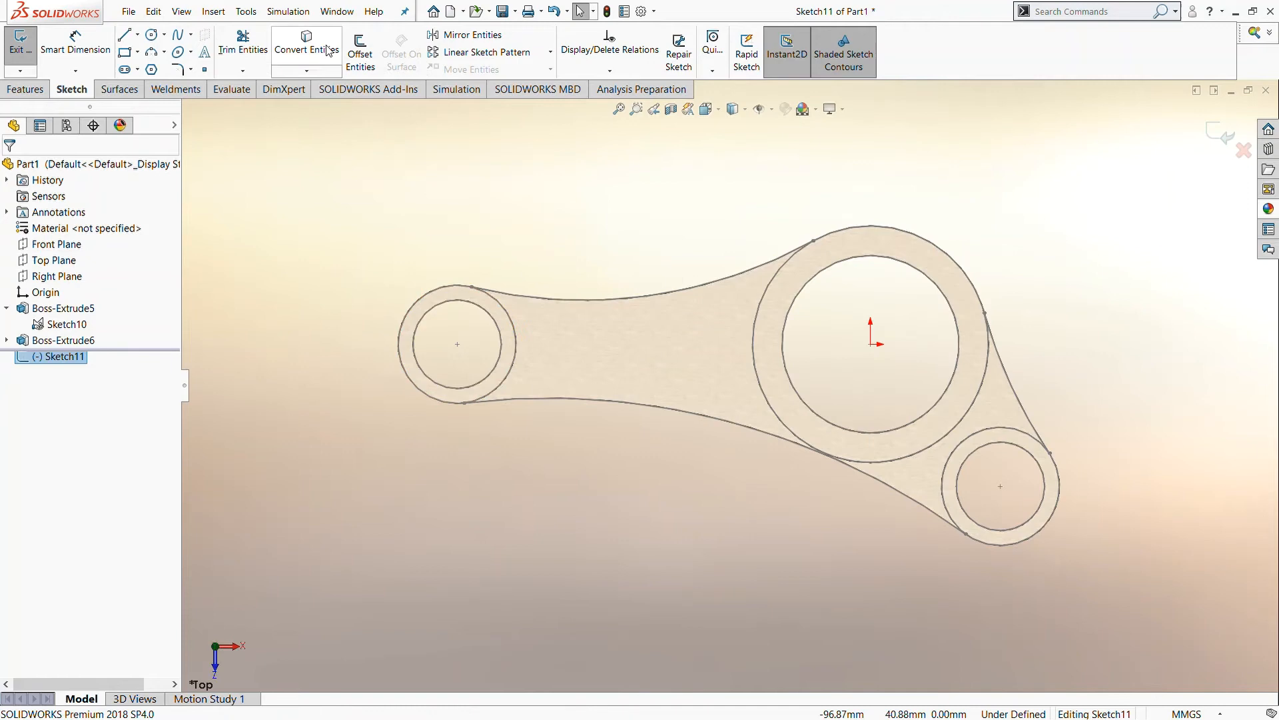
{"action": "left_click", "coordinate": [361, 53]}
{"action": "left_click", "coordinate": [606, 297]}
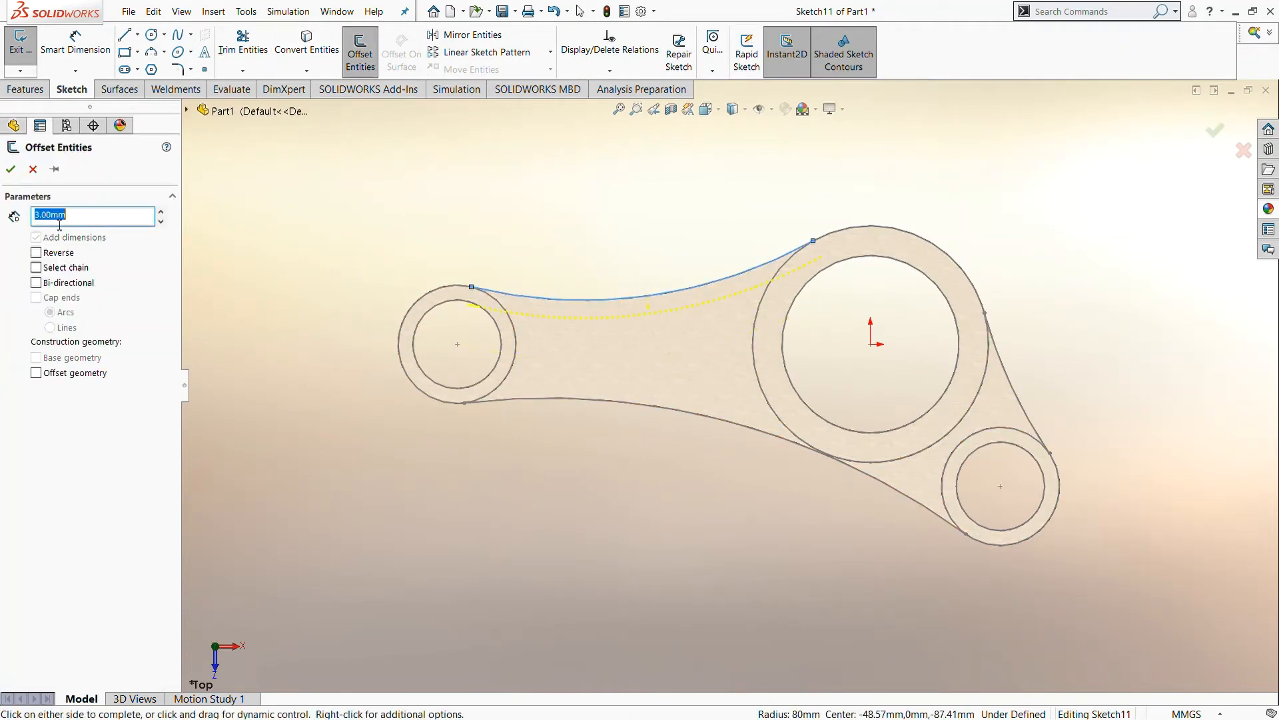
{"action": "left_click", "coordinate": [10, 170]}
{"action": "key", "text": "Return"}
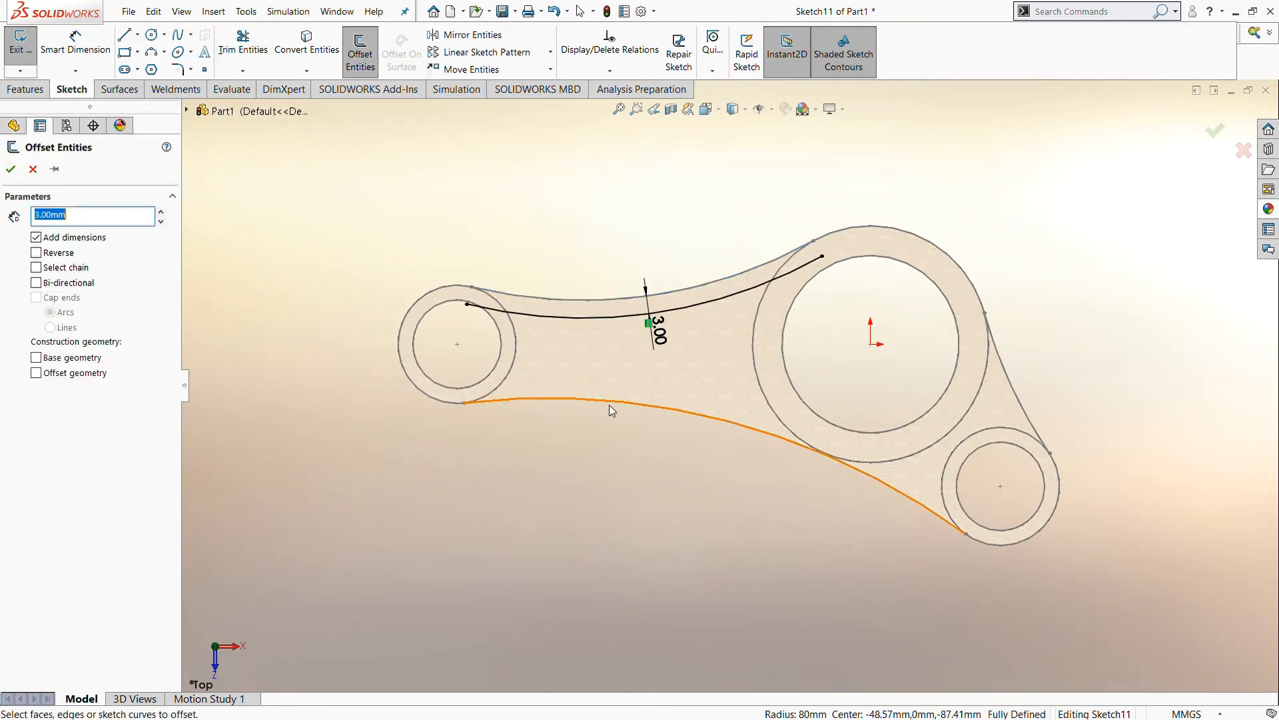
Step: Offset the lower and right-hand connecting arcs 3 mm inward
{"action": "left_click", "coordinate": [611, 401]}
{"action": "left_click", "coordinate": [10, 170]}
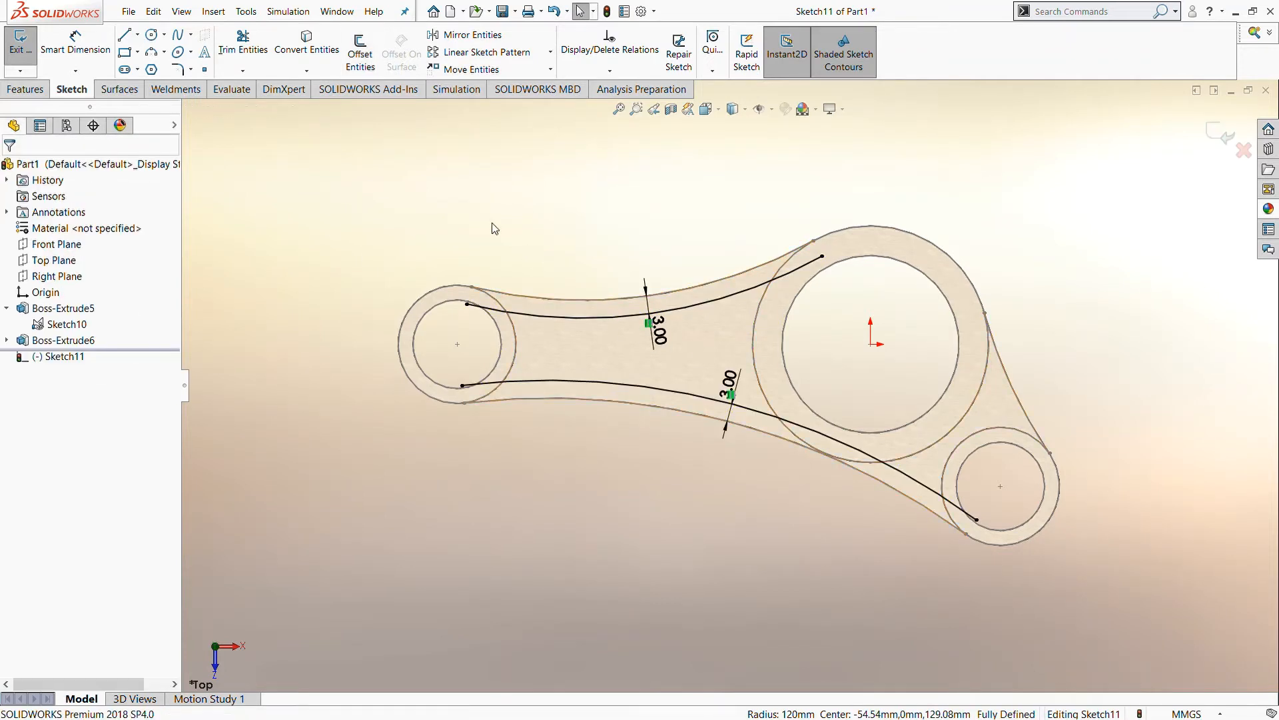
{"action": "key", "text": "Return"}
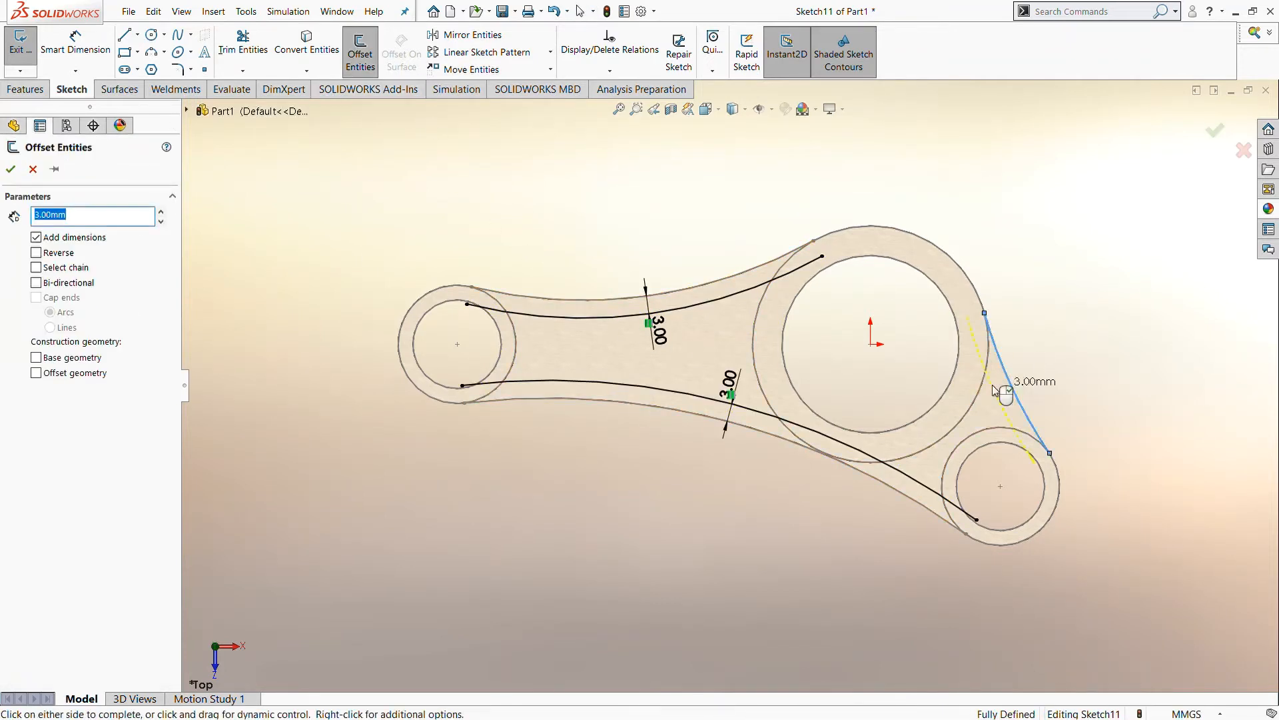
{"action": "left_click", "coordinate": [992, 385]}
{"action": "key", "text": "Return"}
Step: Convert the outer circles of the three hubs into entities of the current sketch
{"action": "left_click", "coordinate": [291, 37]}
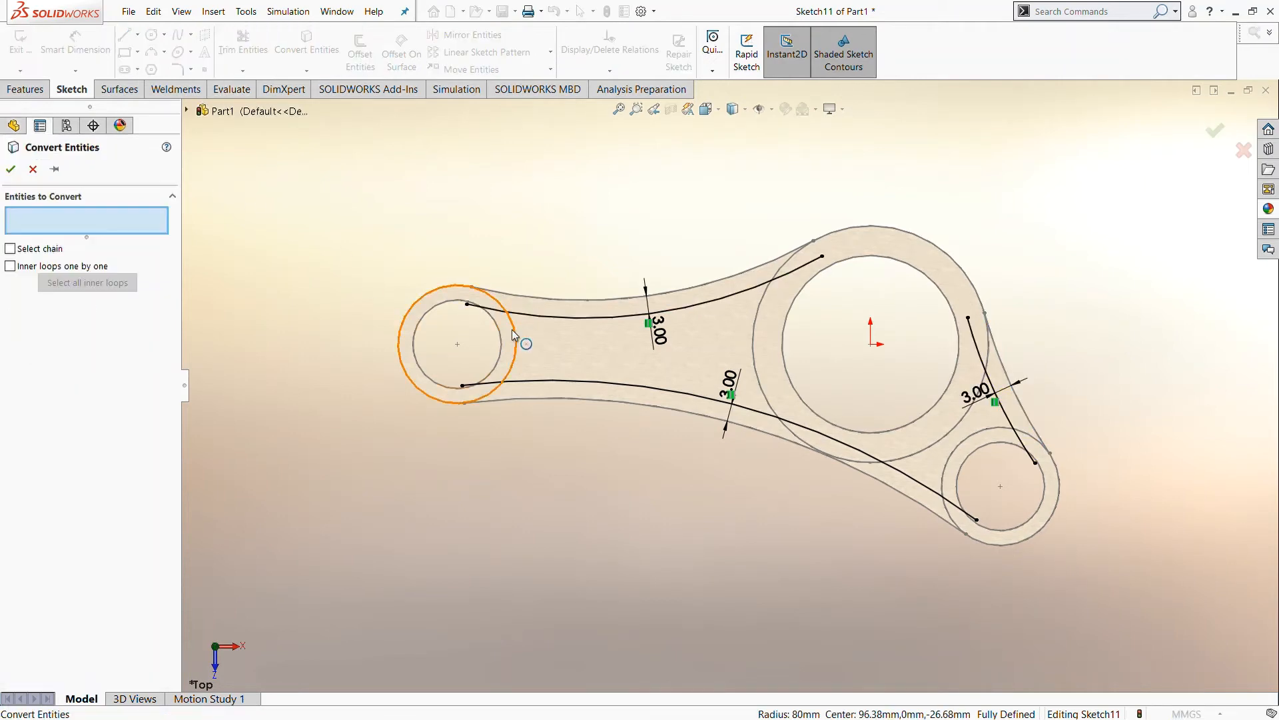
{"action": "left_click", "coordinate": [757, 392]}
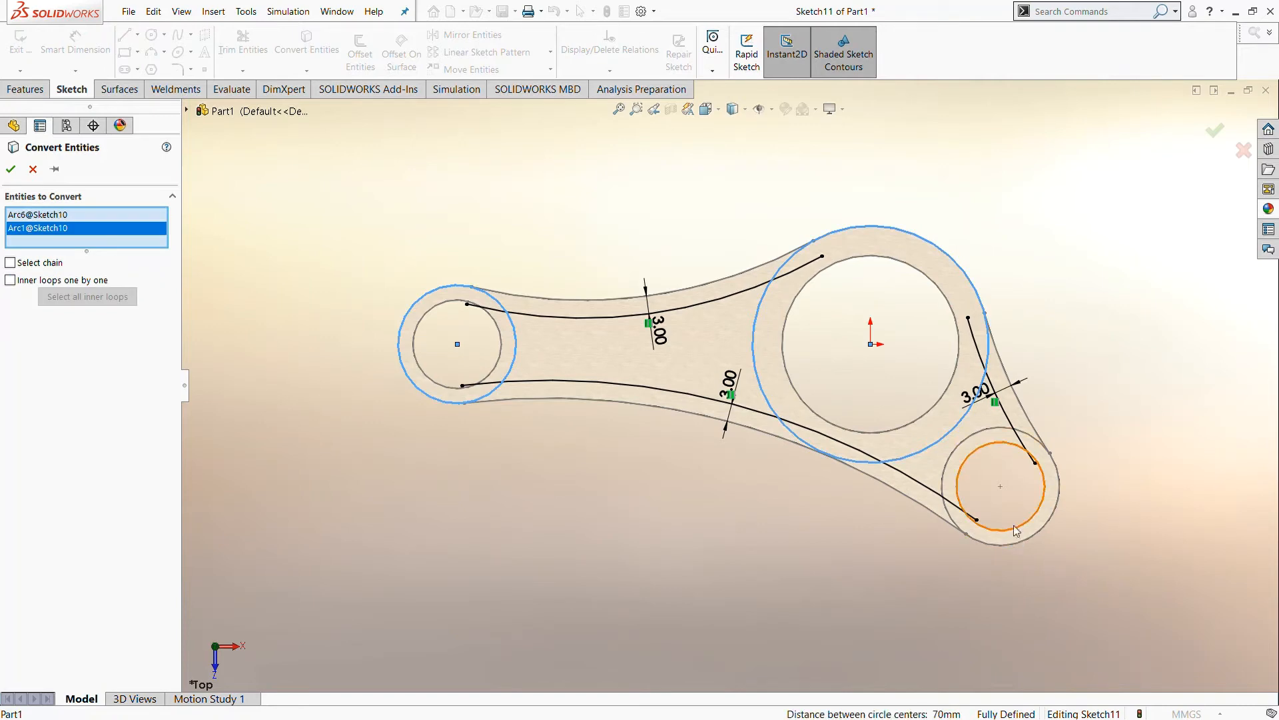
{"action": "left_click", "coordinate": [1028, 541]}
{"action": "key", "text": "Return"}
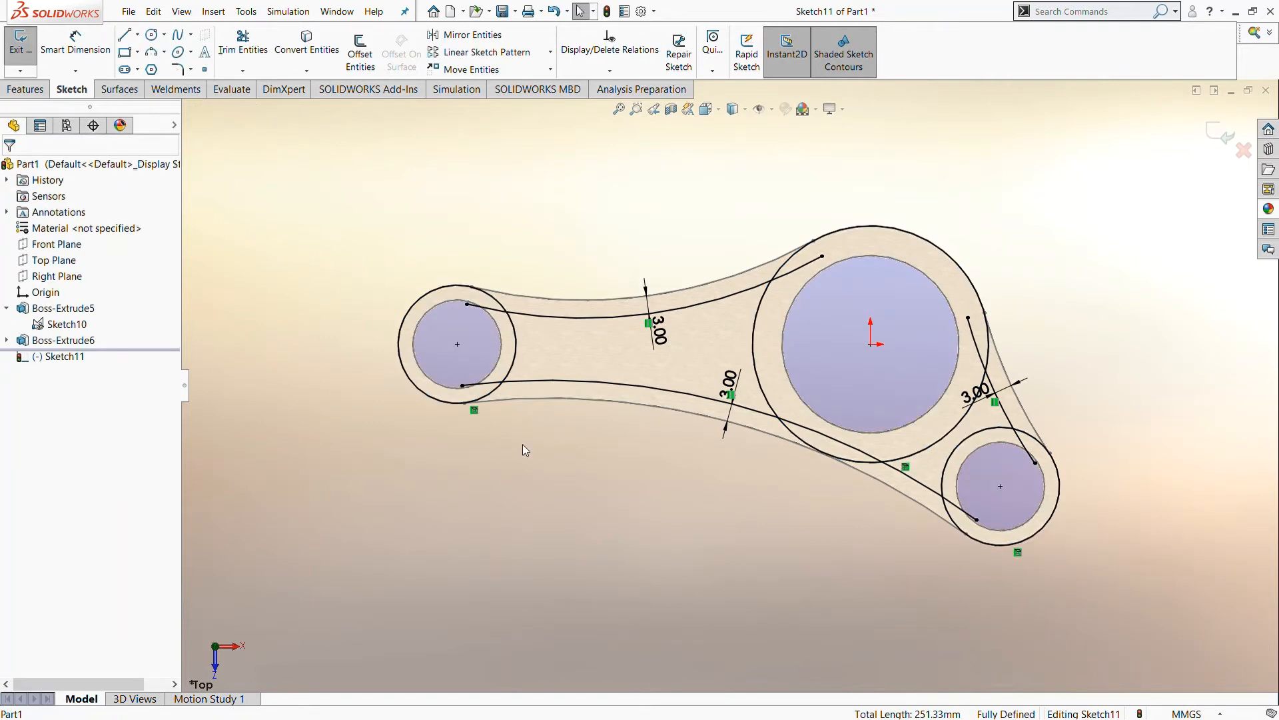
Step: Power-trim the offset arcs and hub circles, leaving two closed pocket outlines between the hubs
{"action": "left_click", "coordinate": [243, 43]}
{"action": "left_click_drag", "start_coordinate": [506, 285], "coordinate": [501, 371]}
{"action": "mouse_move", "coordinate": [775, 228]}
{"action": "left_mouse_down"}
{"action": "mouse_move", "coordinate": [799, 355]}
{"action": "mouse_move", "coordinate": [787, 454]}
{"action": "left_mouse_up"}
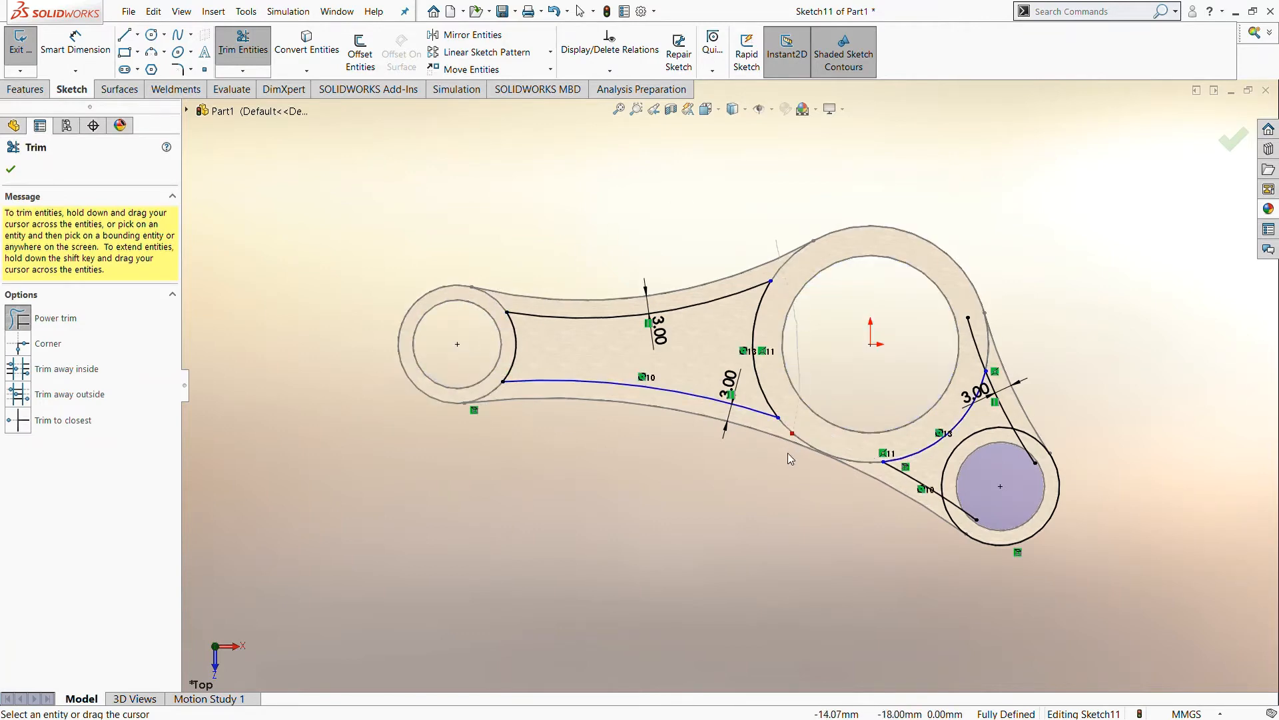
{"action": "mouse_move", "coordinate": [964, 353]}
{"action": "left_mouse_down"}
{"action": "mouse_move", "coordinate": [997, 364]}
{"action": "mouse_move", "coordinate": [1042, 427]}
{"action": "mouse_move", "coordinate": [955, 531]}
{"action": "left_mouse_up"}
{"action": "middle_click_drag", "start_coordinate": [641, 514], "coordinate": [661, 514]}
{"action": "key", "text": "Escape"}
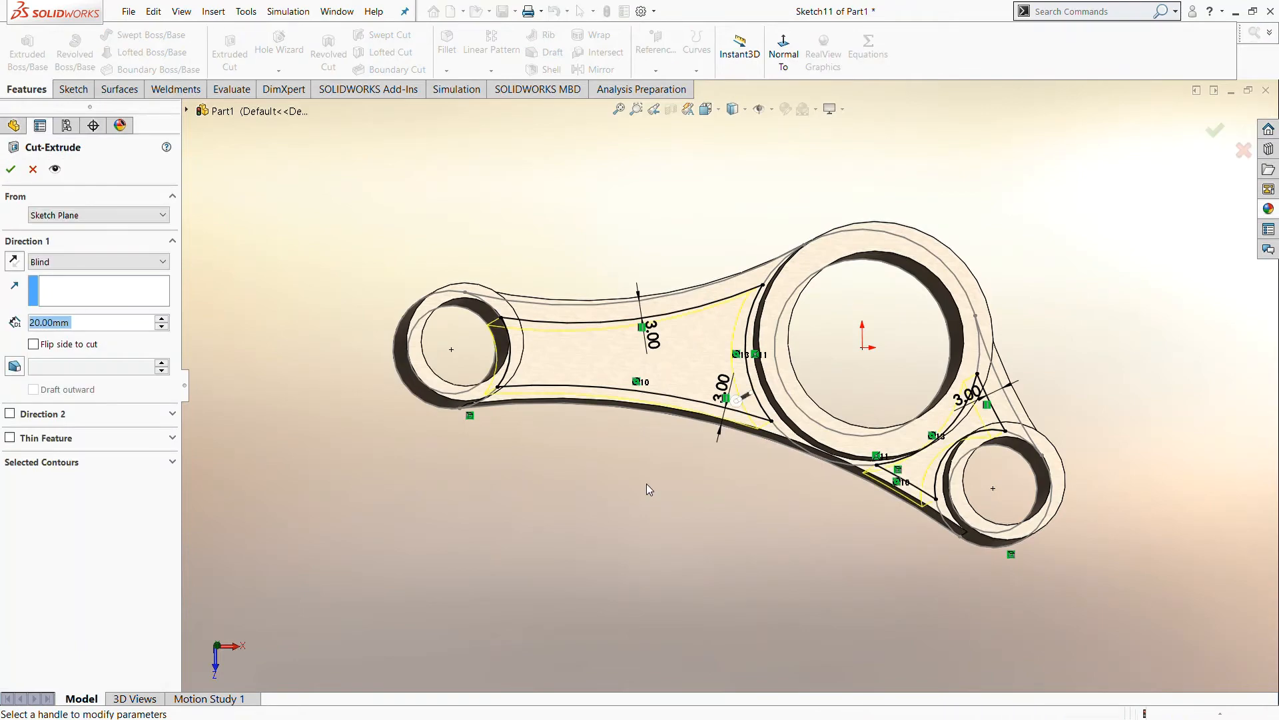
Step: Cut-extrude the pocket outlines 20 mm blind in the reversed direction, starting at a 3 mm offset from the sketch plane
{"action": "middle_click_drag", "start_coordinate": [679, 383], "coordinate": [673, 371]}
{"action": "left_click", "coordinate": [15, 262]}
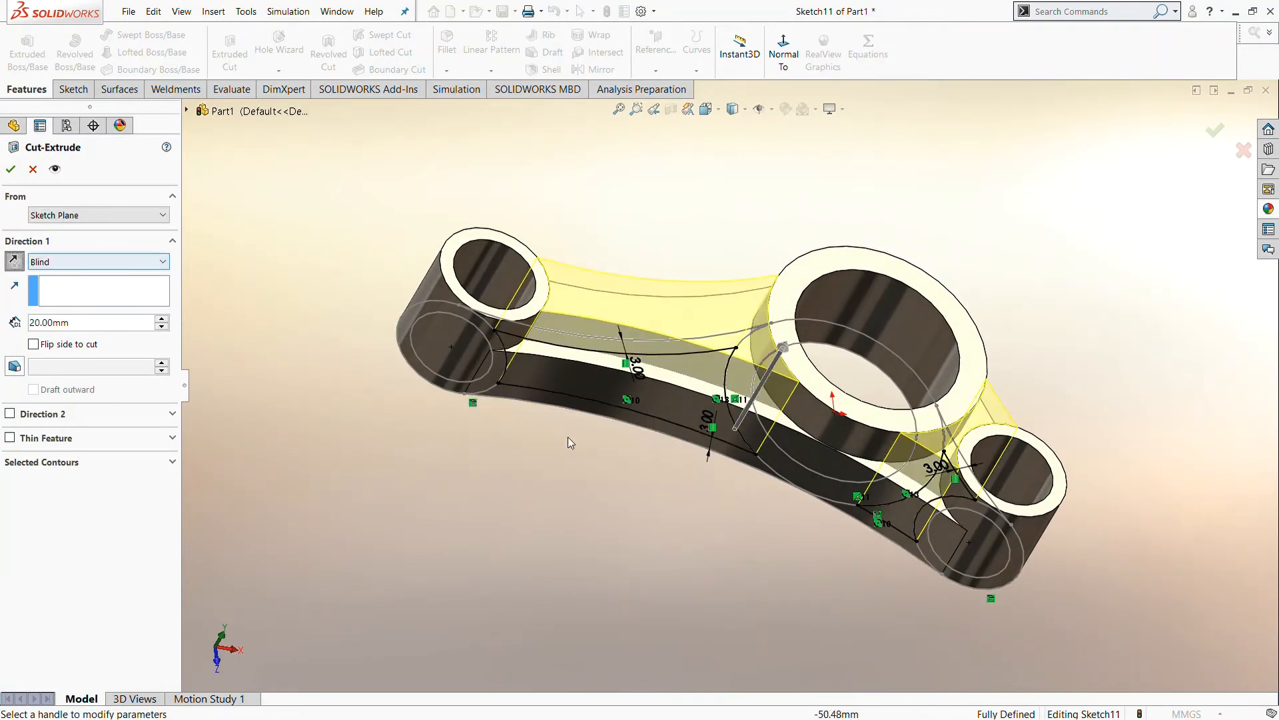
{"action": "mouse_move", "coordinate": [569, 438]}
{"action": "middle_mouse_down"}
{"action": "mouse_move", "coordinate": [572, 332]}
{"action": "mouse_move", "coordinate": [603, 334]}
{"action": "mouse_move", "coordinate": [601, 390]}
{"action": "middle_mouse_up"}
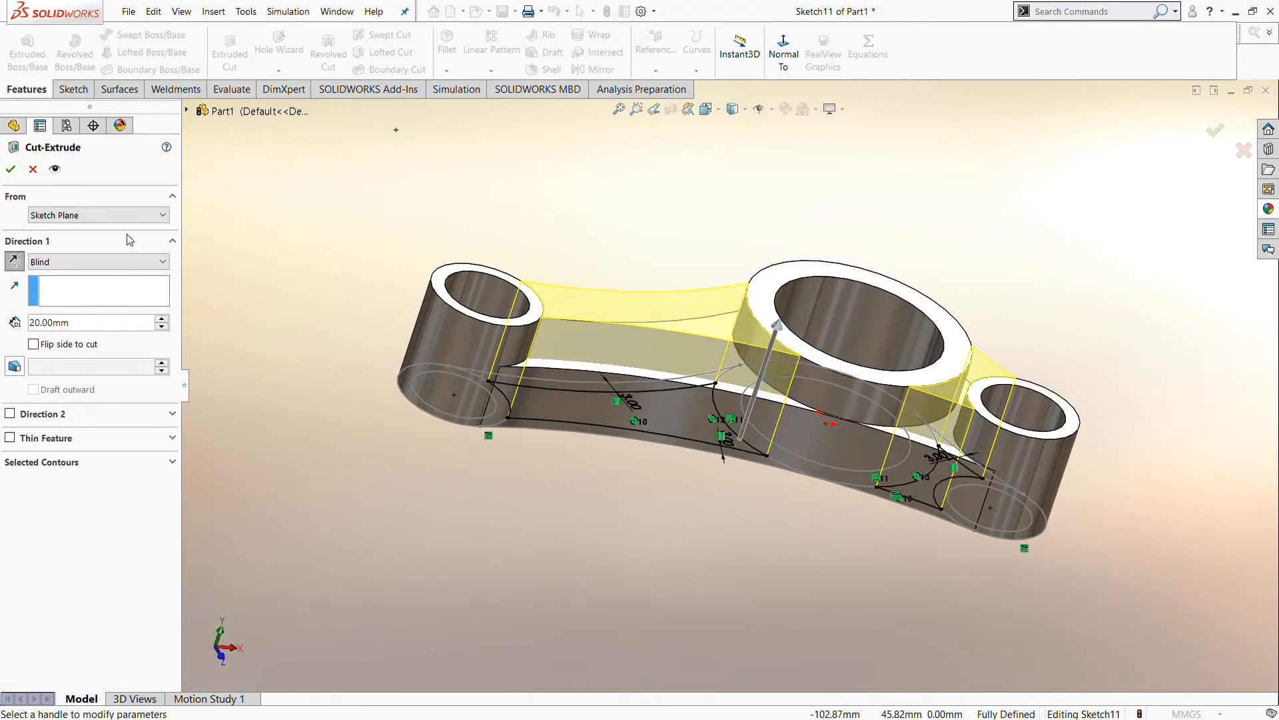
{"action": "left_click", "coordinate": [90, 257]}
{"action": "double_click", "coordinate": [102, 244]}
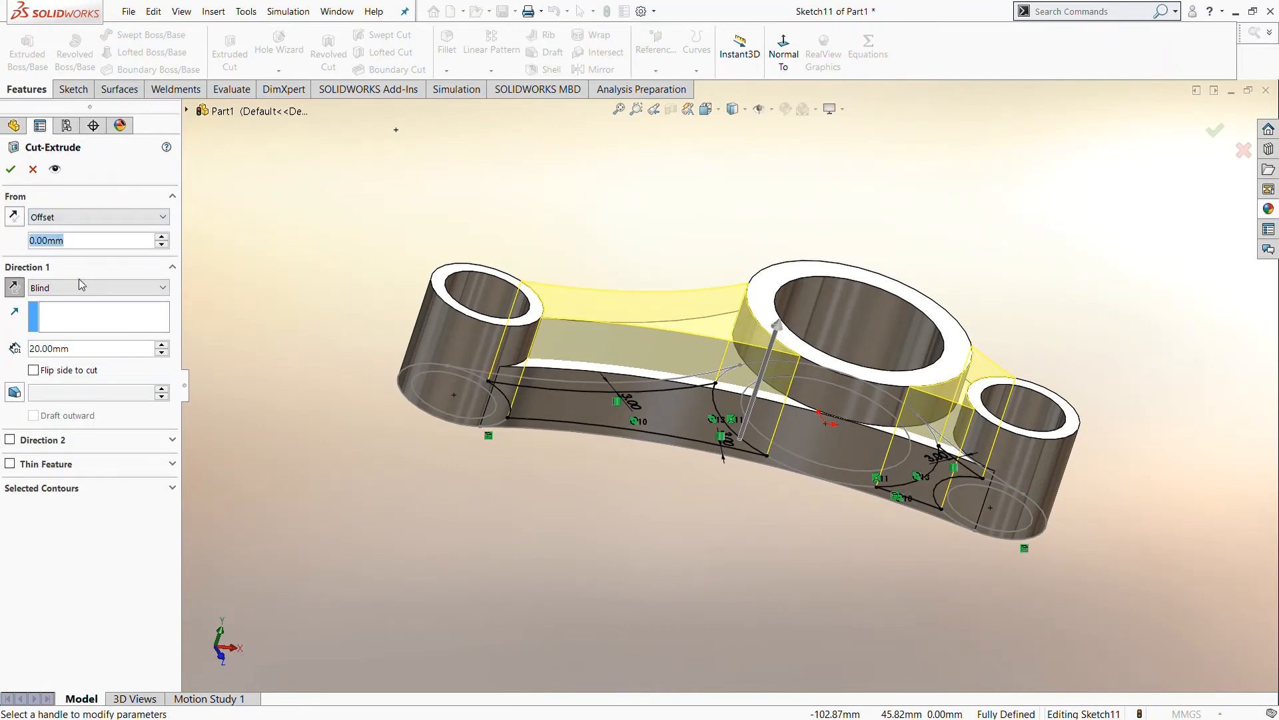
{"action": "type", "text": "3"}
{"action": "key", "text": "Return"}
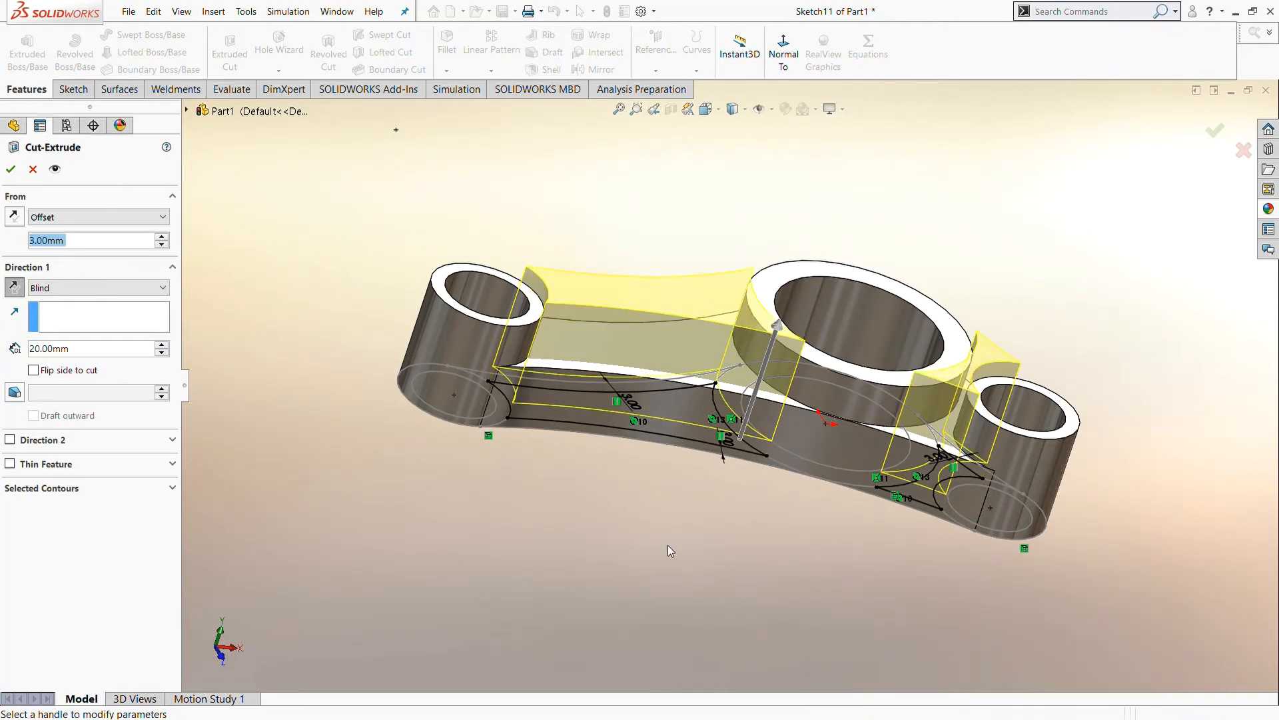
{"action": "middle_click_drag", "start_coordinate": [668, 545], "coordinate": [655, 490]}
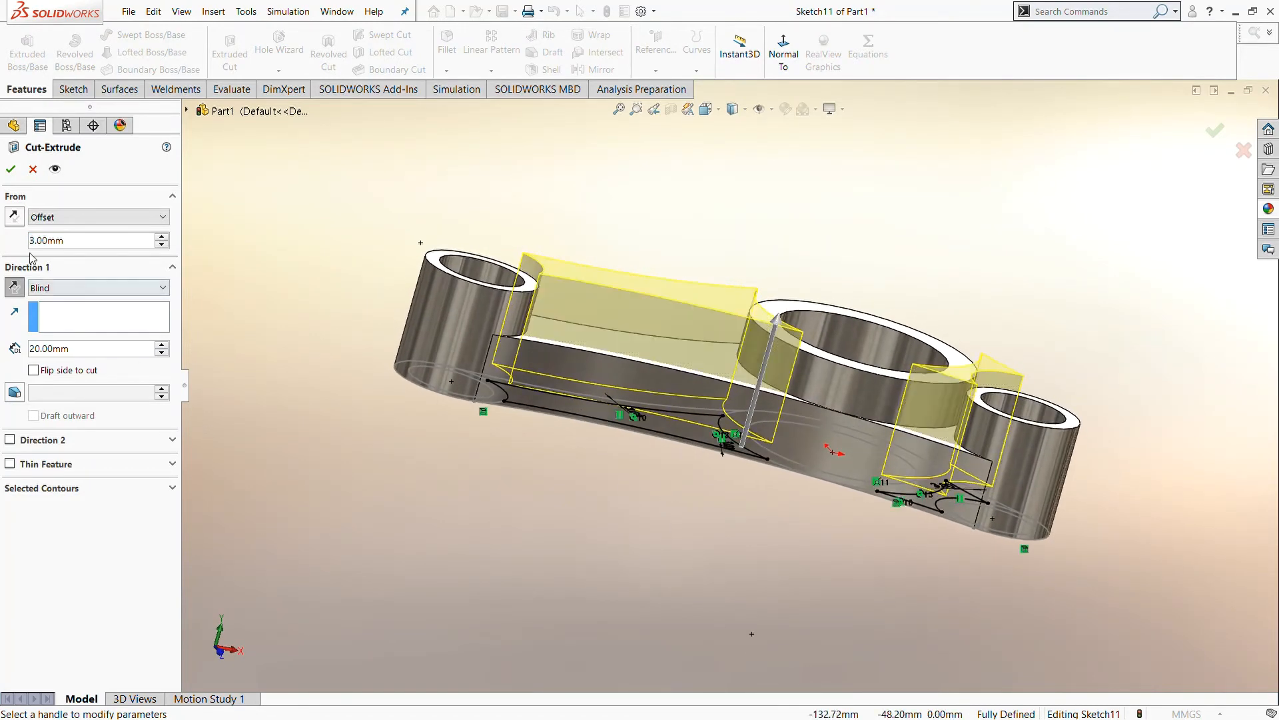
{"action": "key", "text": "Return"}
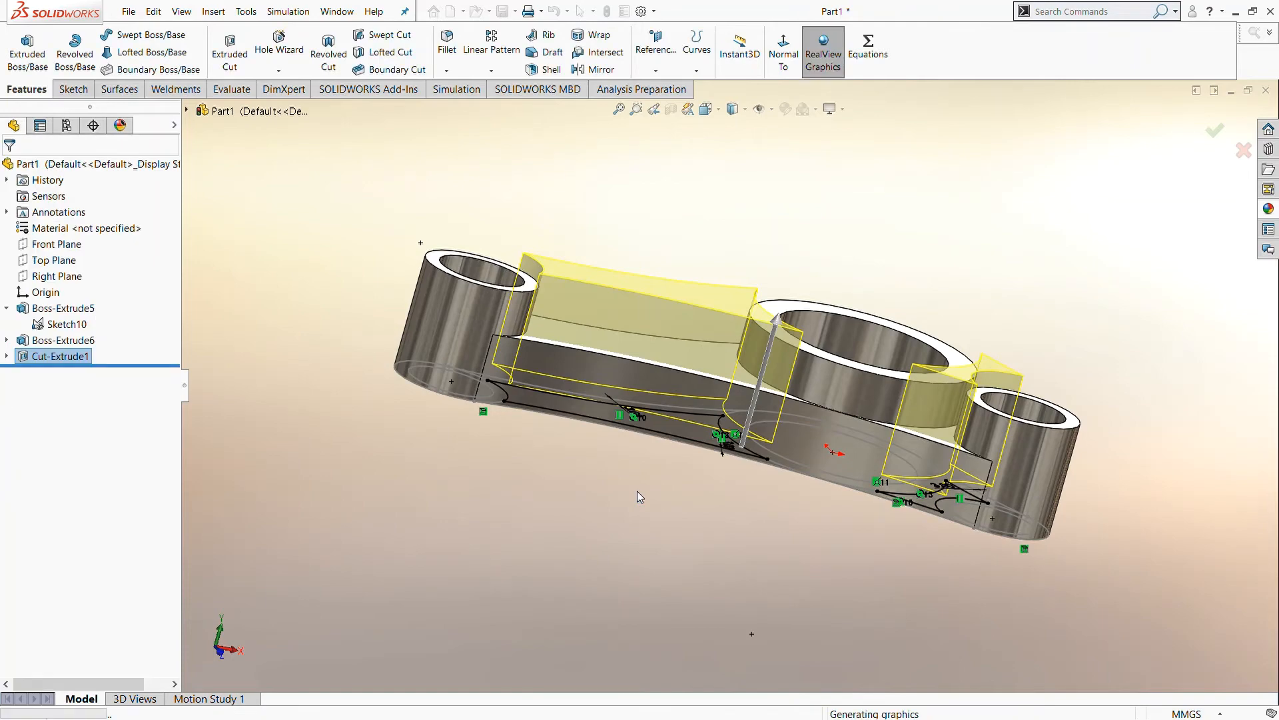
{"action": "middle_click_drag", "start_coordinate": [637, 490], "coordinate": [684, 561]}
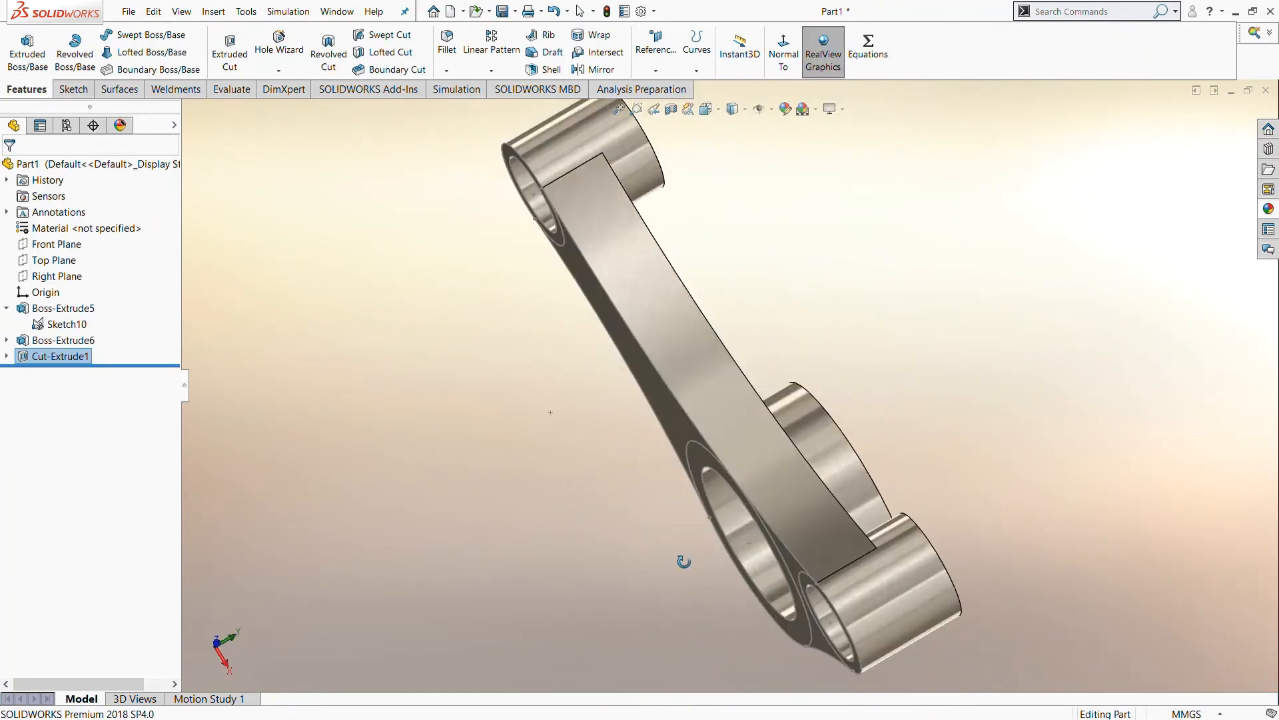